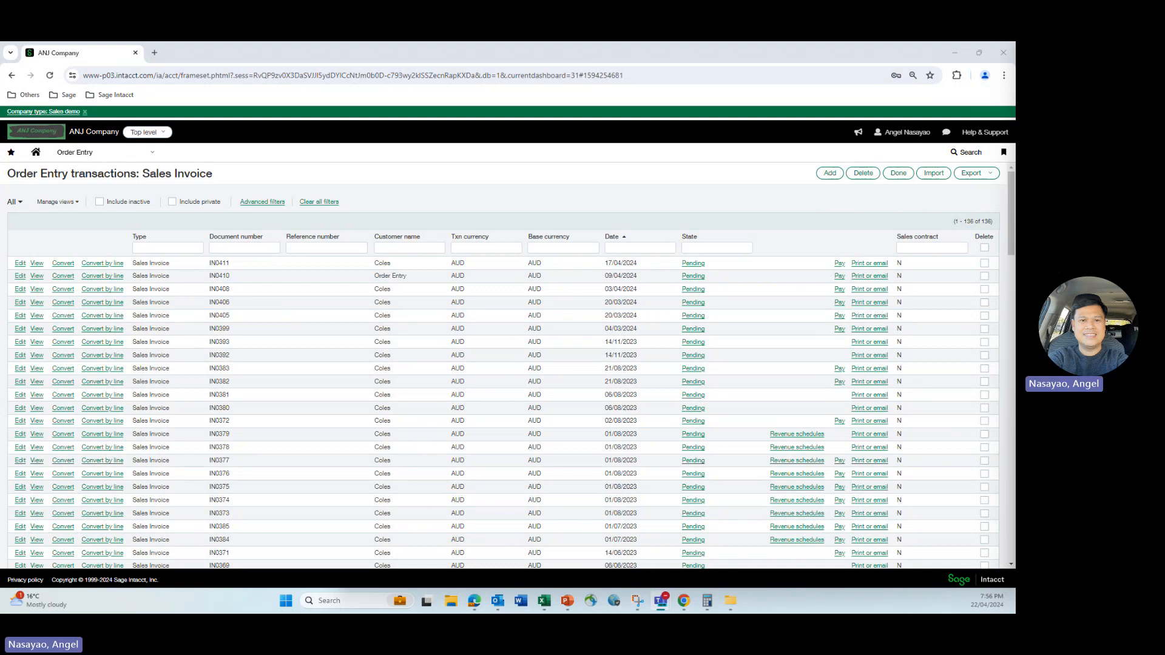
Switch to the PowerPoint presentation and open the Word document embedded in the "Printed Document with If Statement" slide in a maximized window.
key(alt+Tab)
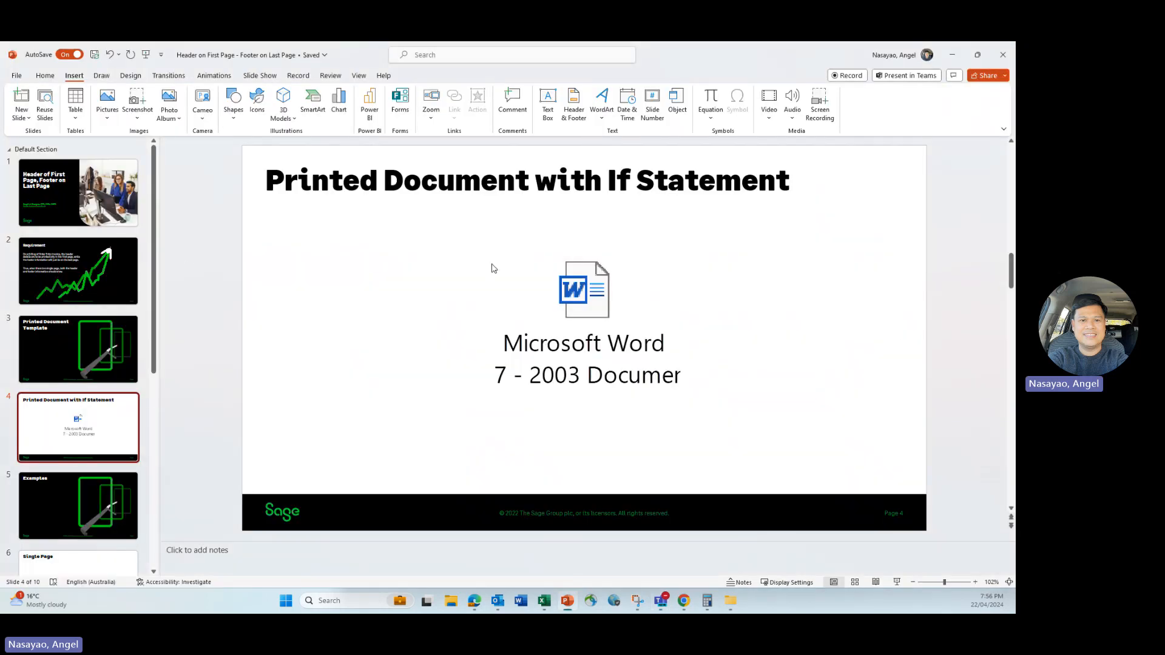
double_click(587, 308)
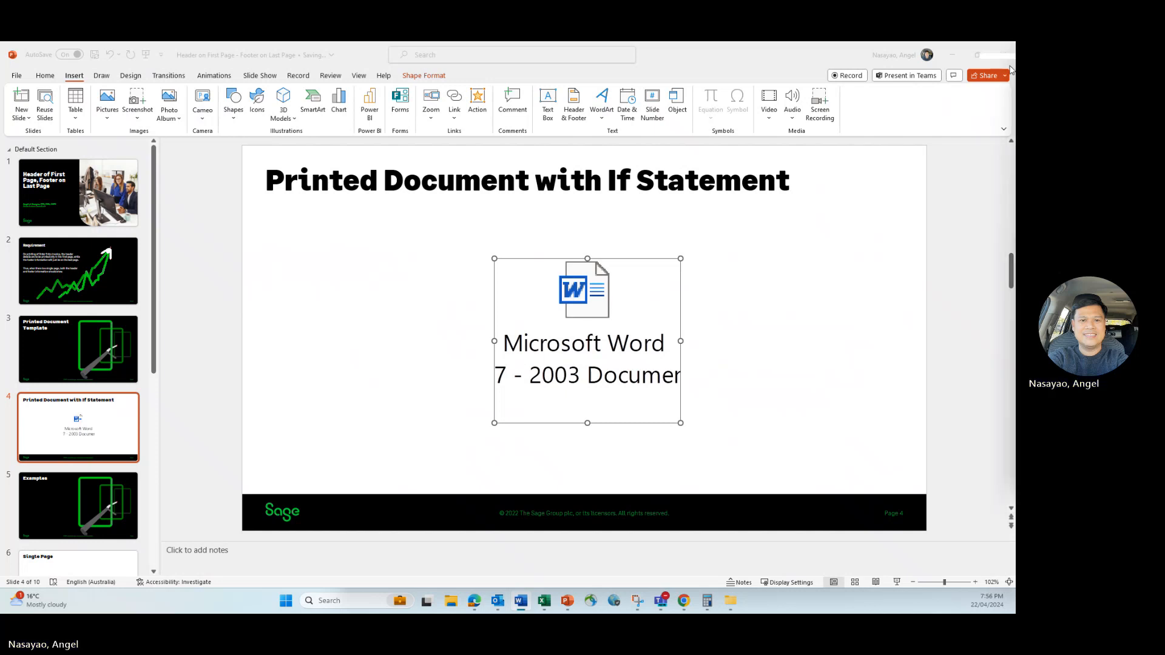
drag(1014, 151, 520, 149)
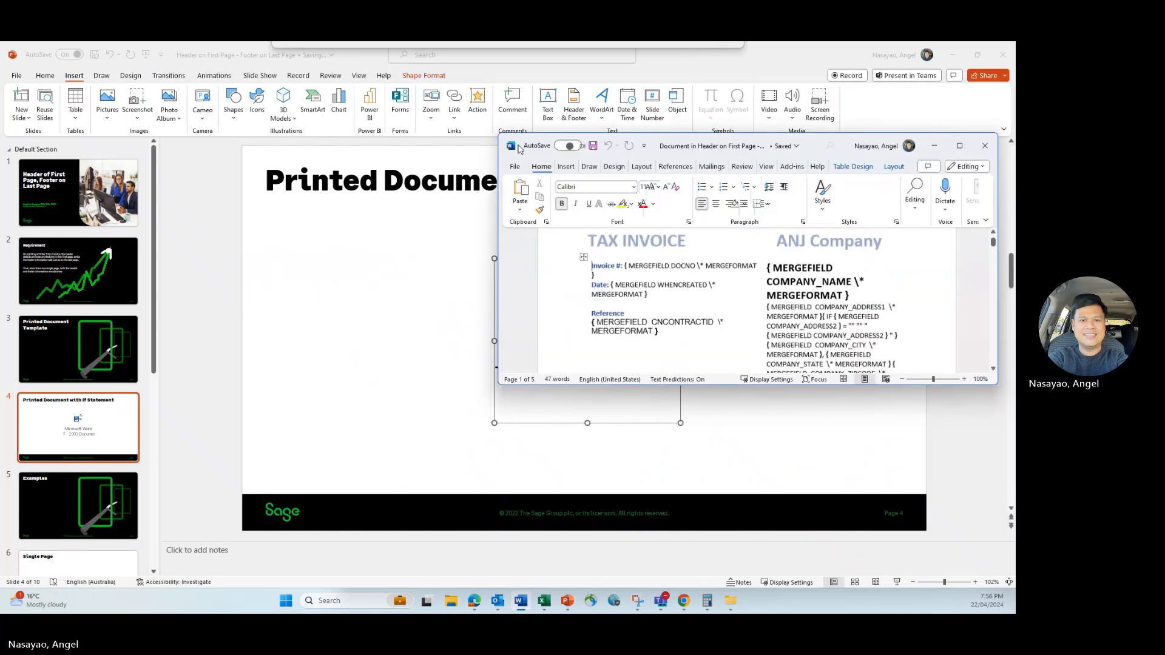
click(959, 146)
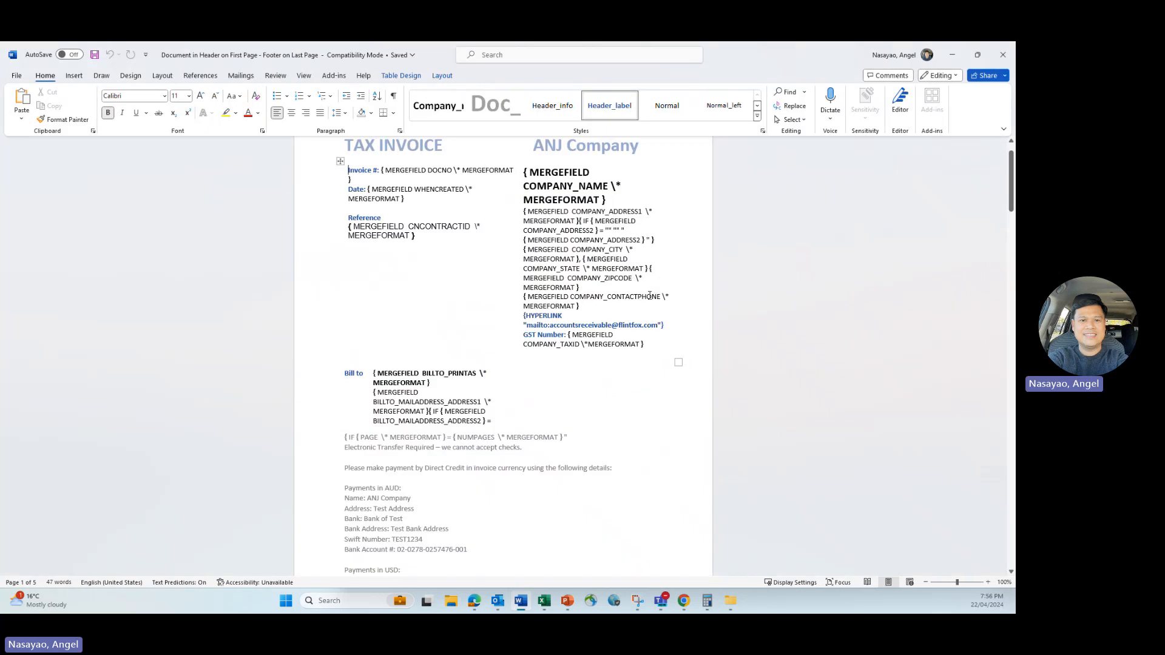
Toggle the tax invoice template between merge field names and full field codes, leaving the field codes displayed.
scroll(652, 296, up, 1)
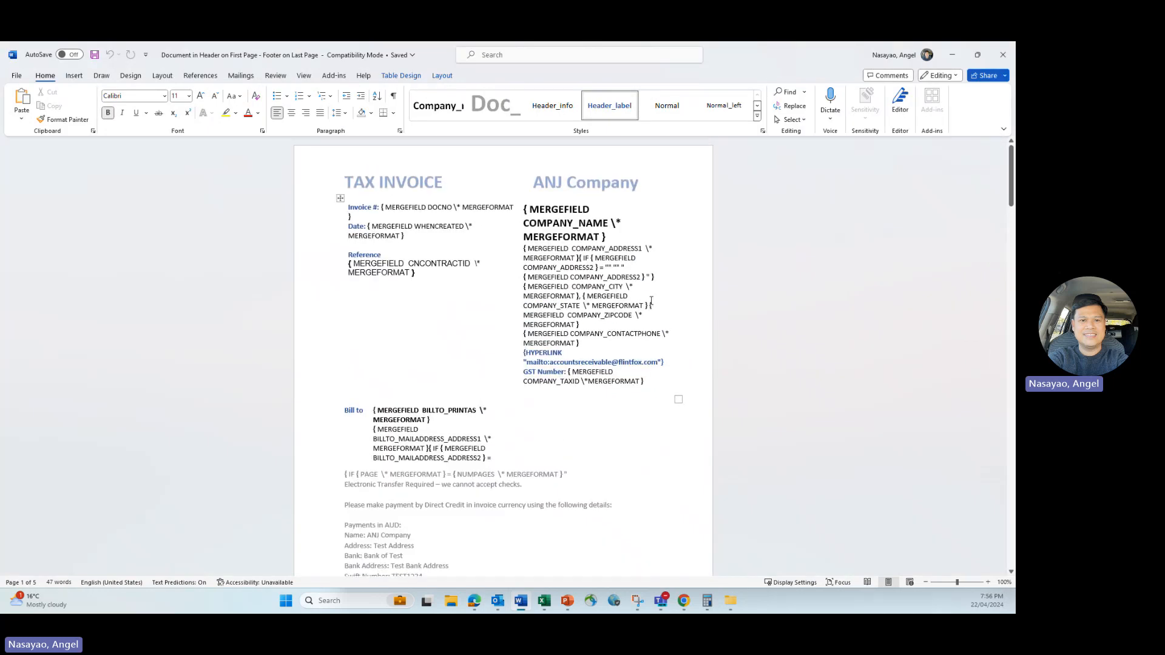
key(alt+F9)
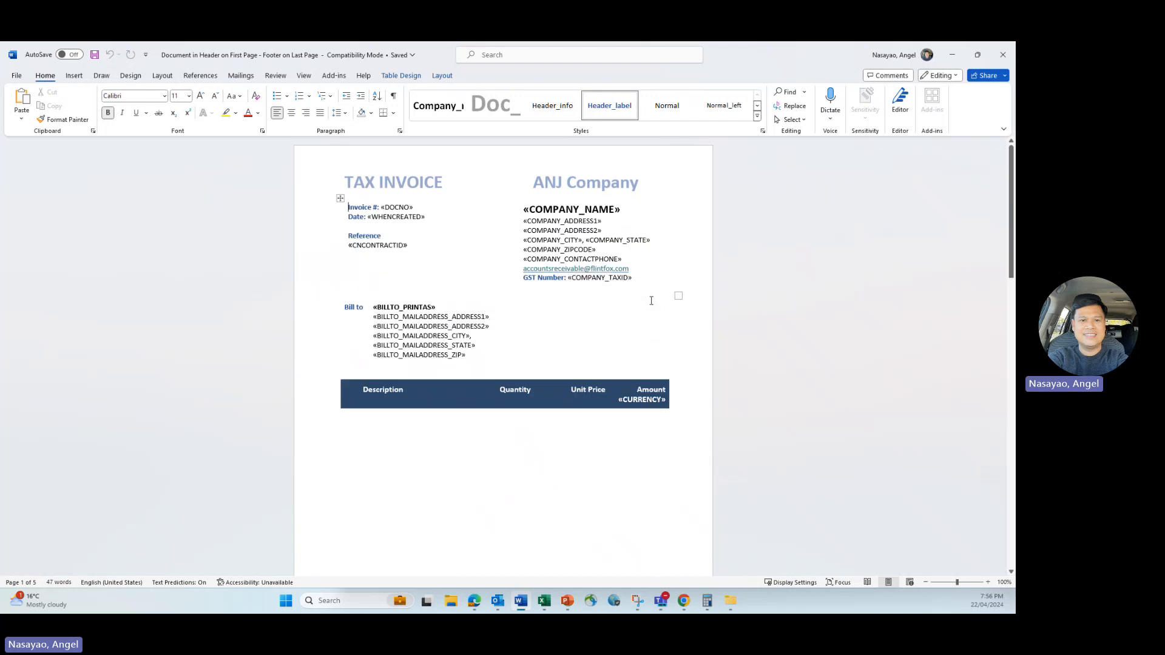
key(alt+F9)
key(alt+F9)
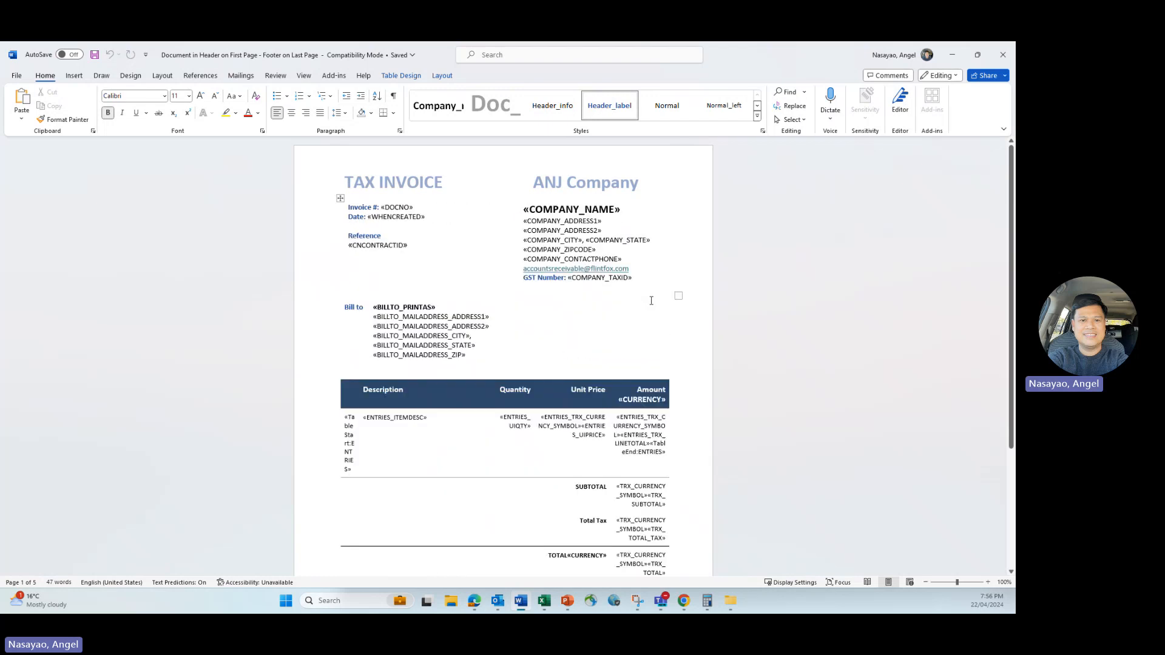
key(alt+F9)
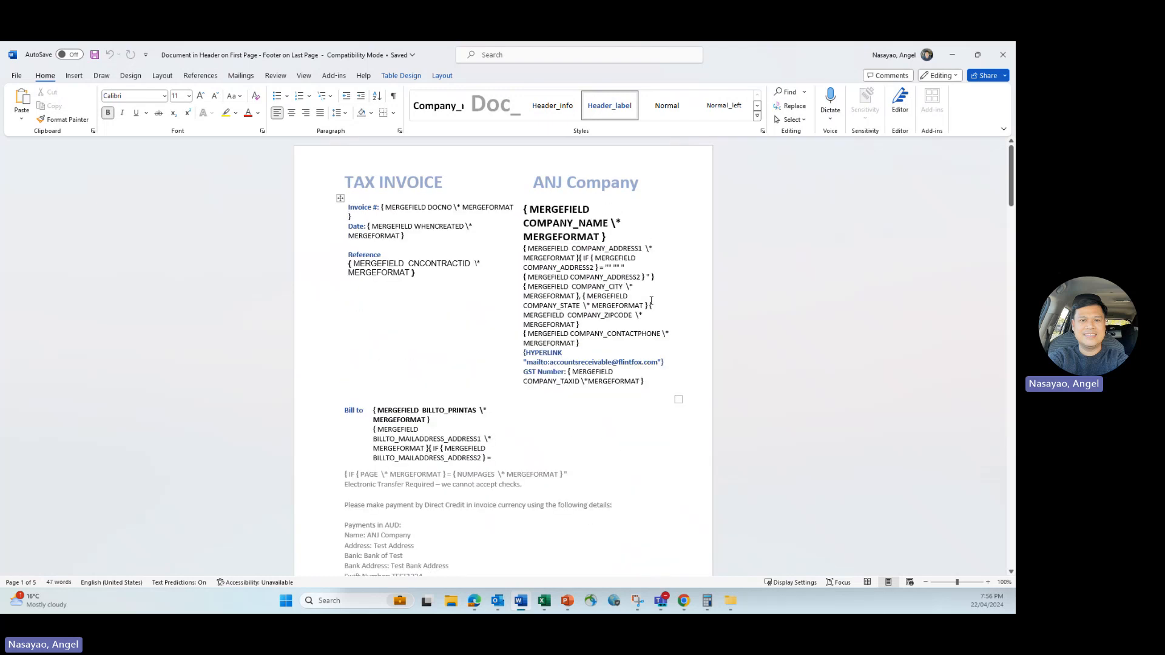
Open the first page footer for editing and select its IF statement containing the payment details.
scroll(574, 368, down, 3)
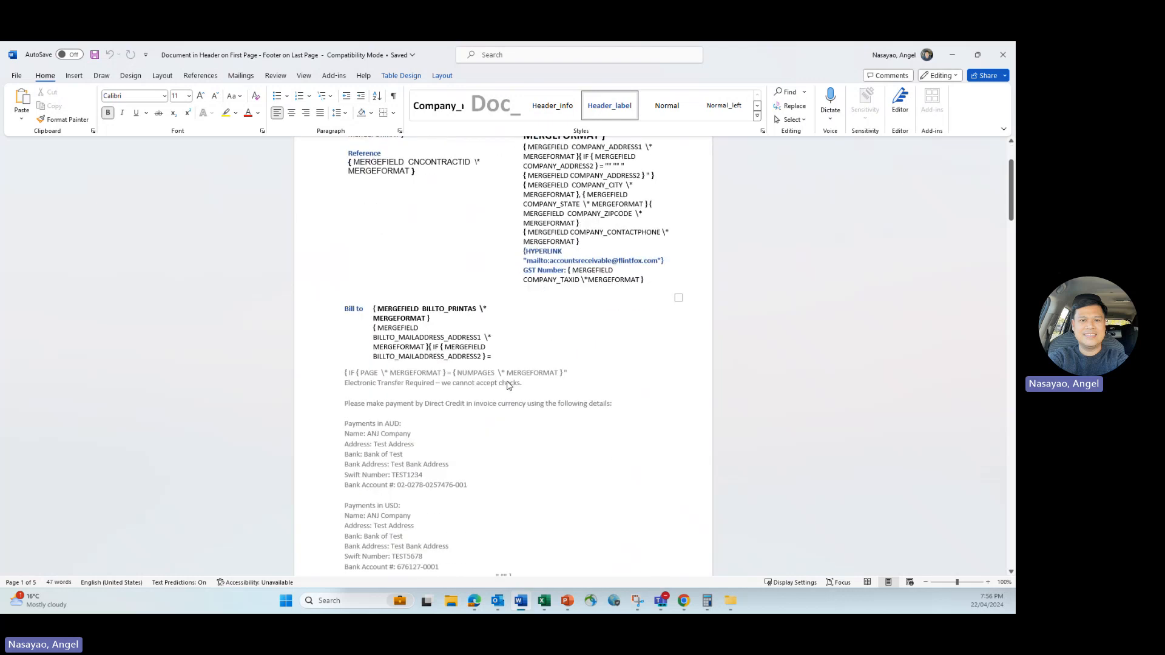
scroll(417, 229, up, 3)
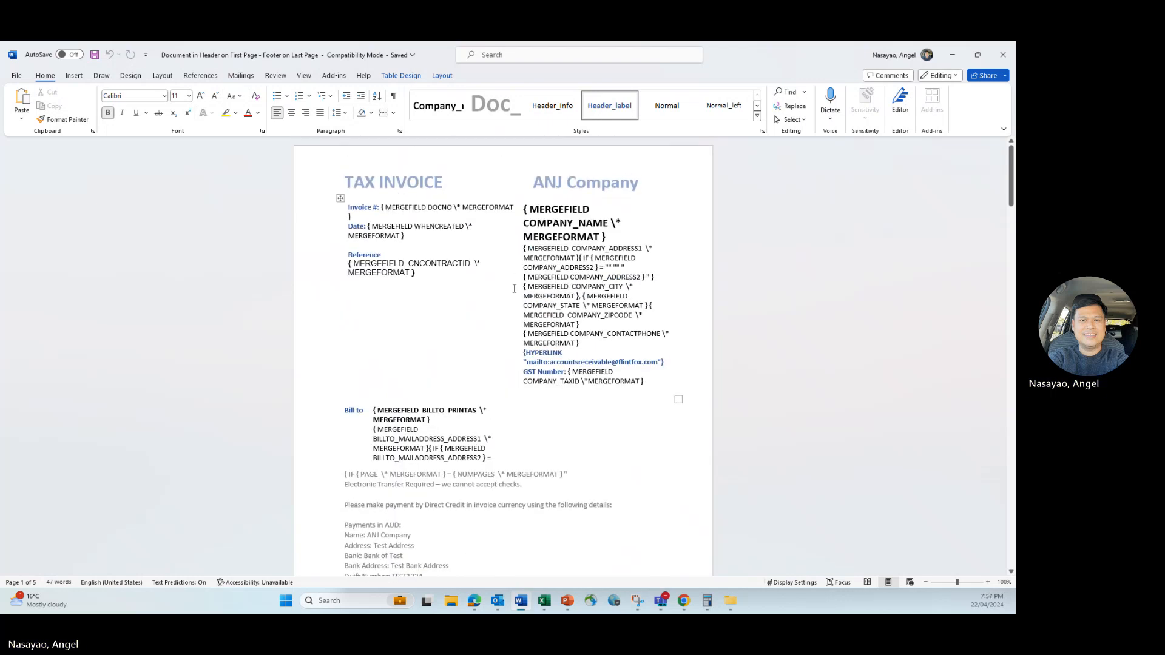
scroll(549, 314, down, 1)
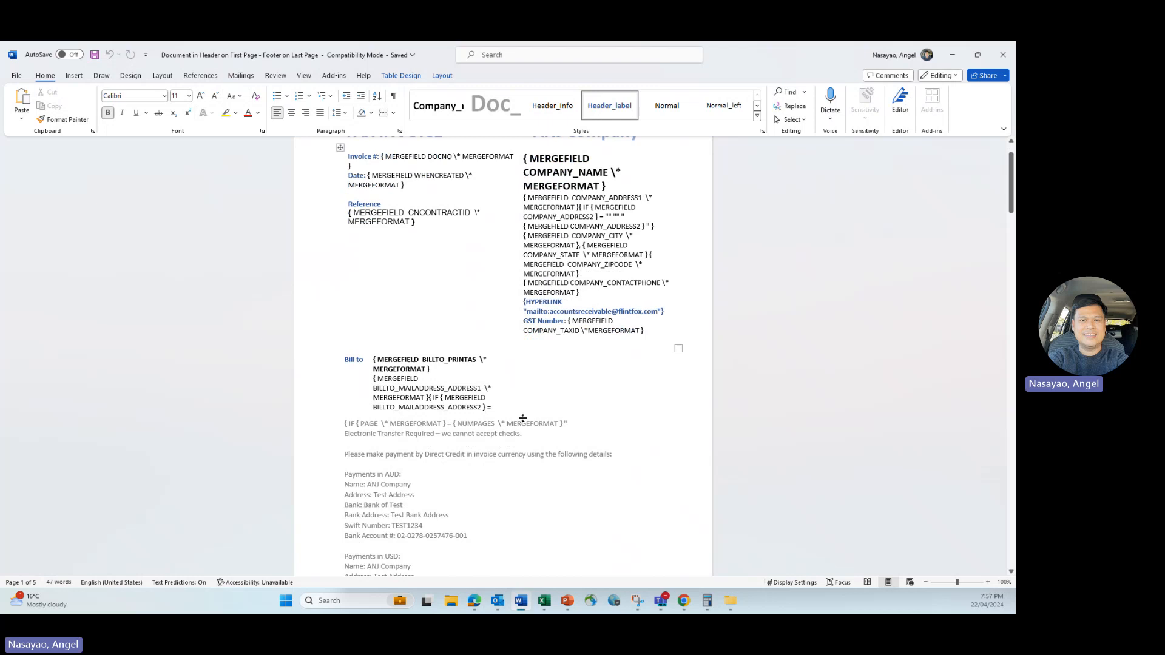
click(521, 468)
double_click(519, 469)
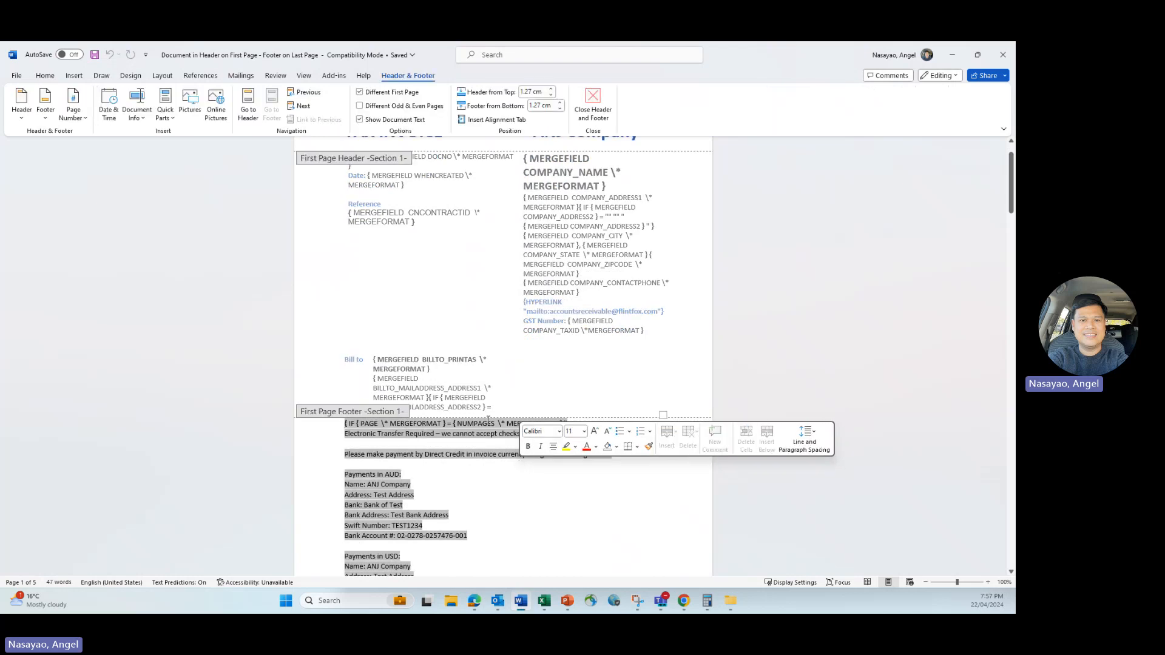
Examine the footer IF statement comparing PAGE with NUMPAGES and the headers and footers of both sections, and close the document.
scroll(501, 353, down, 1)
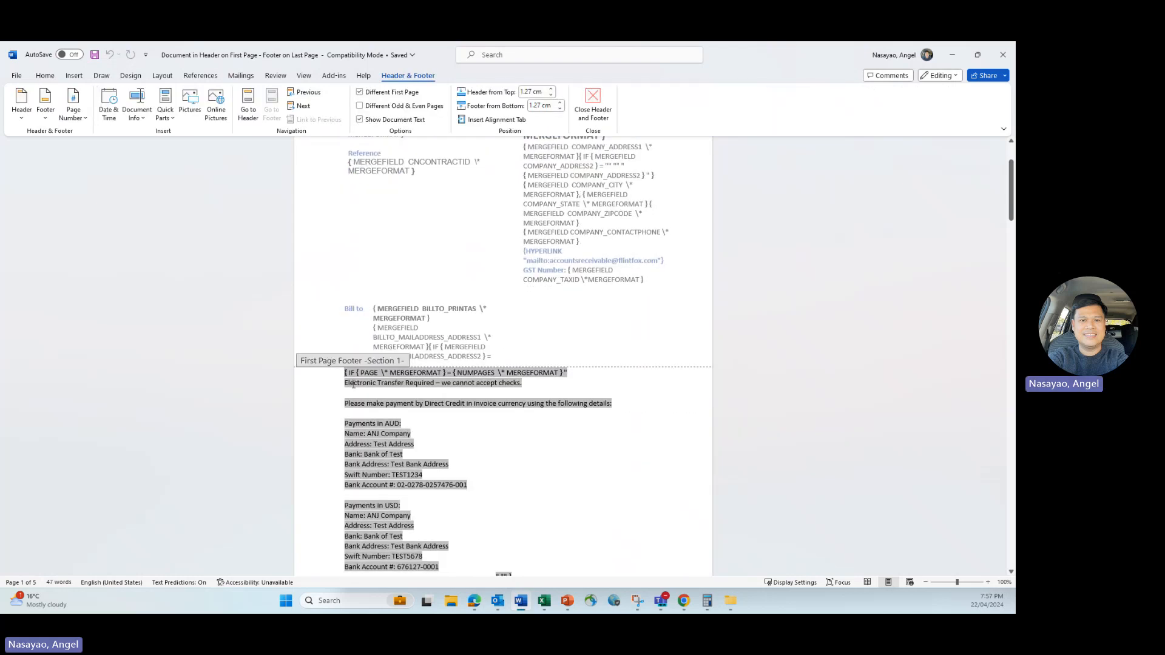
scroll(370, 387, up, 2)
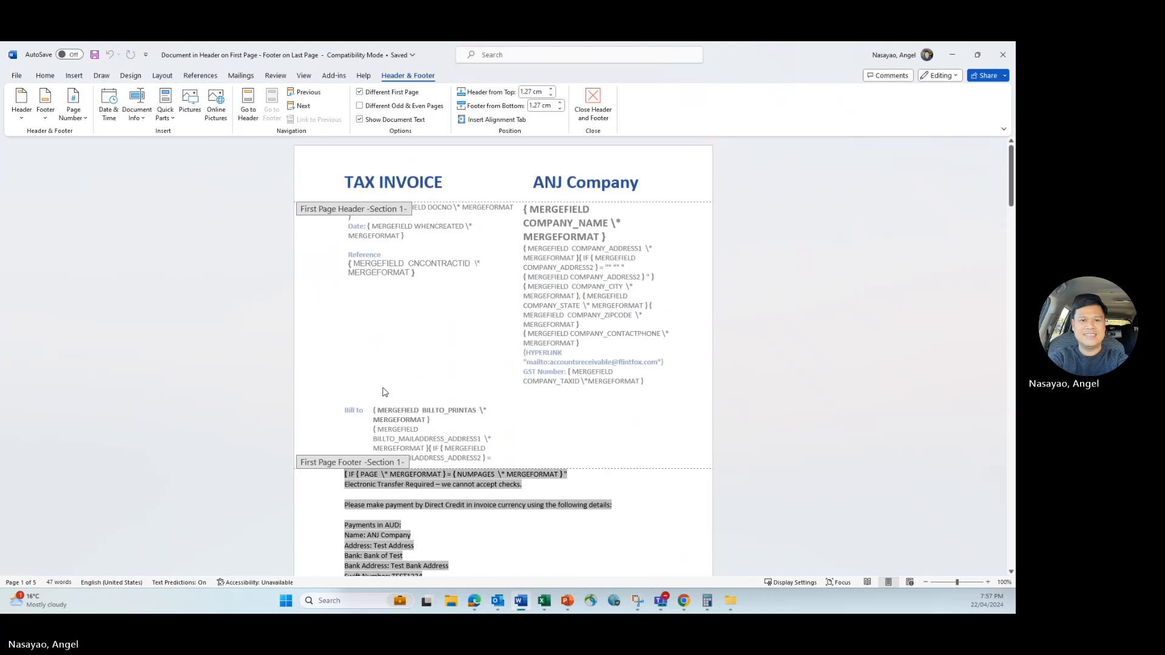
scroll(378, 464, down, 3)
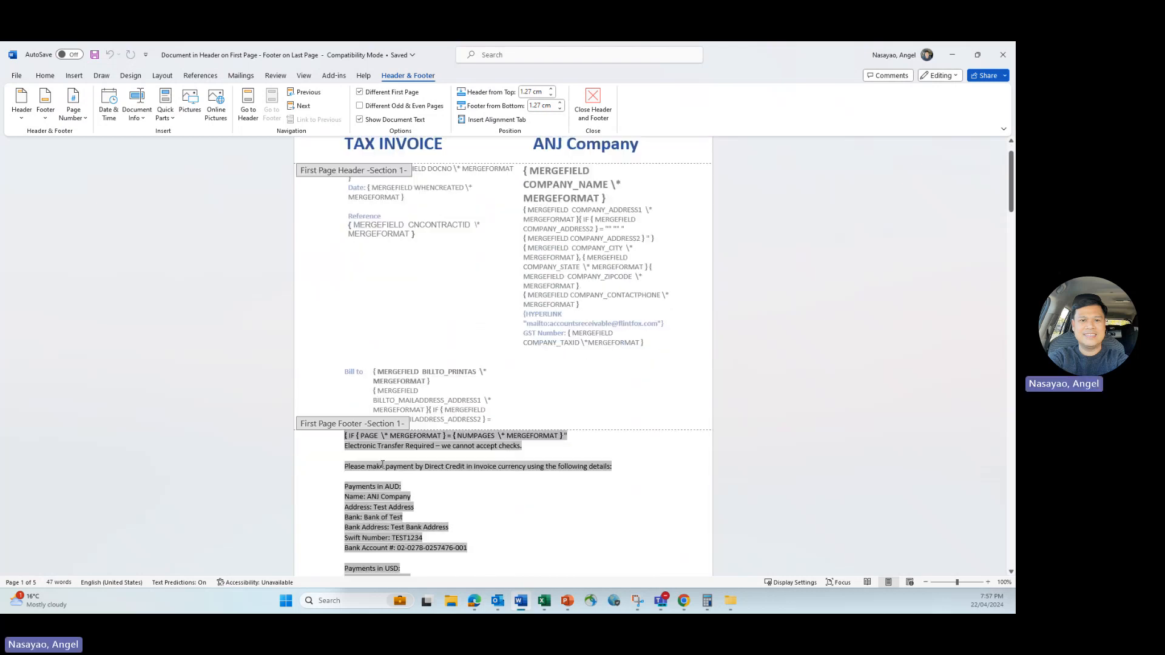
scroll(383, 462, down, 4)
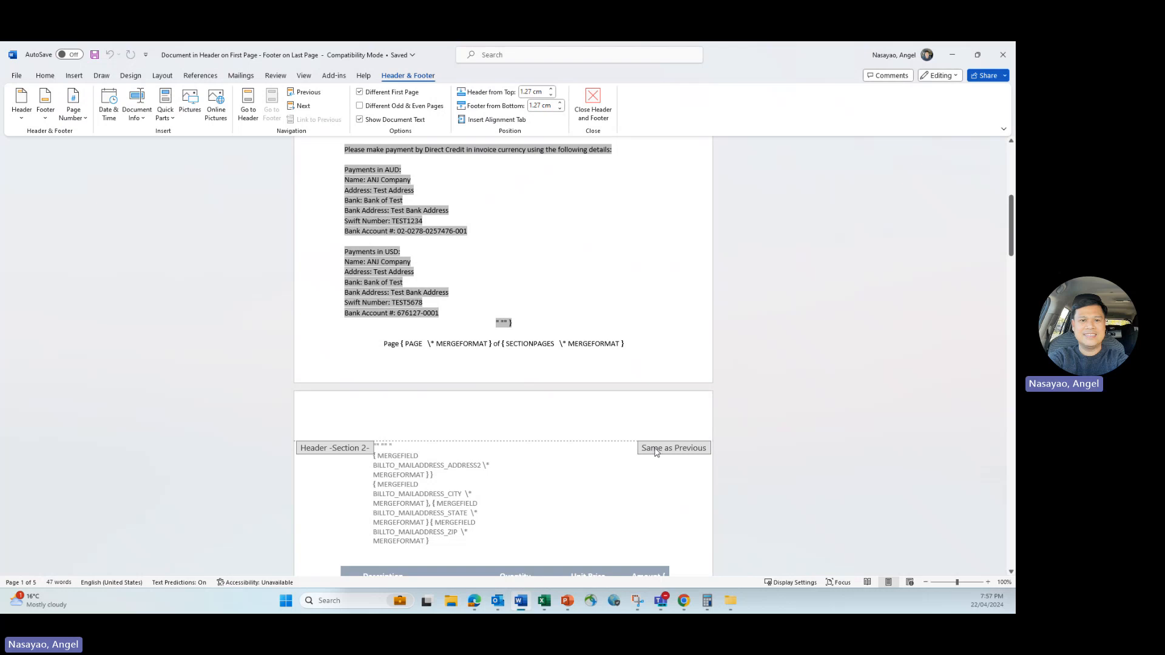
scroll(636, 432, up, 1)
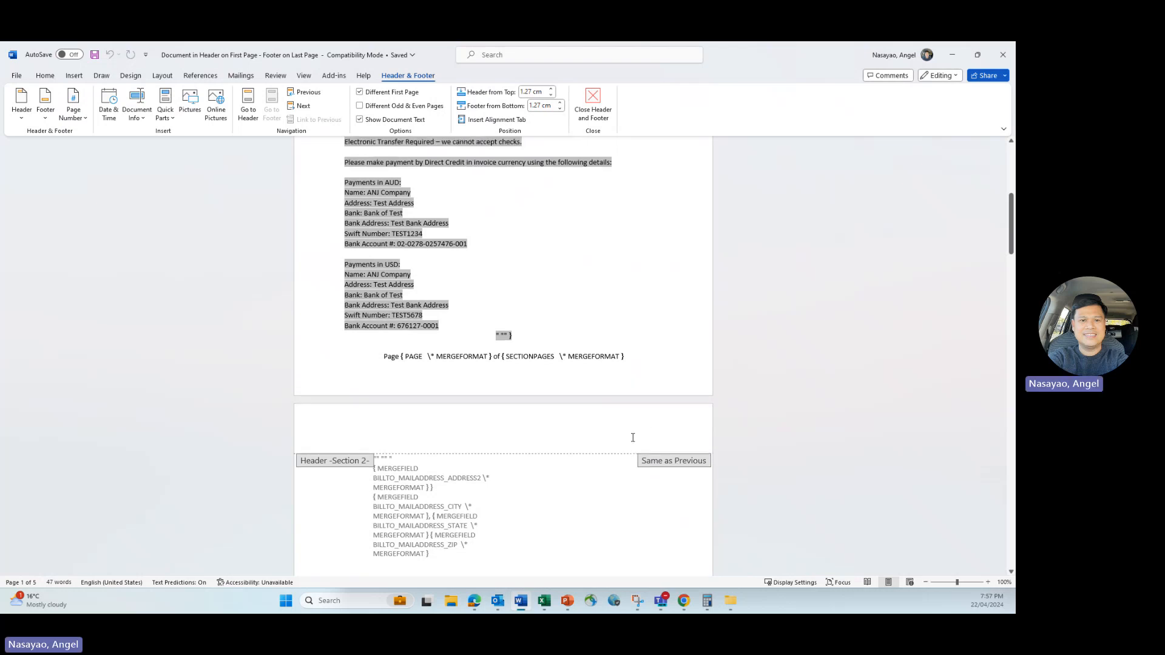
scroll(633, 439, down, 12)
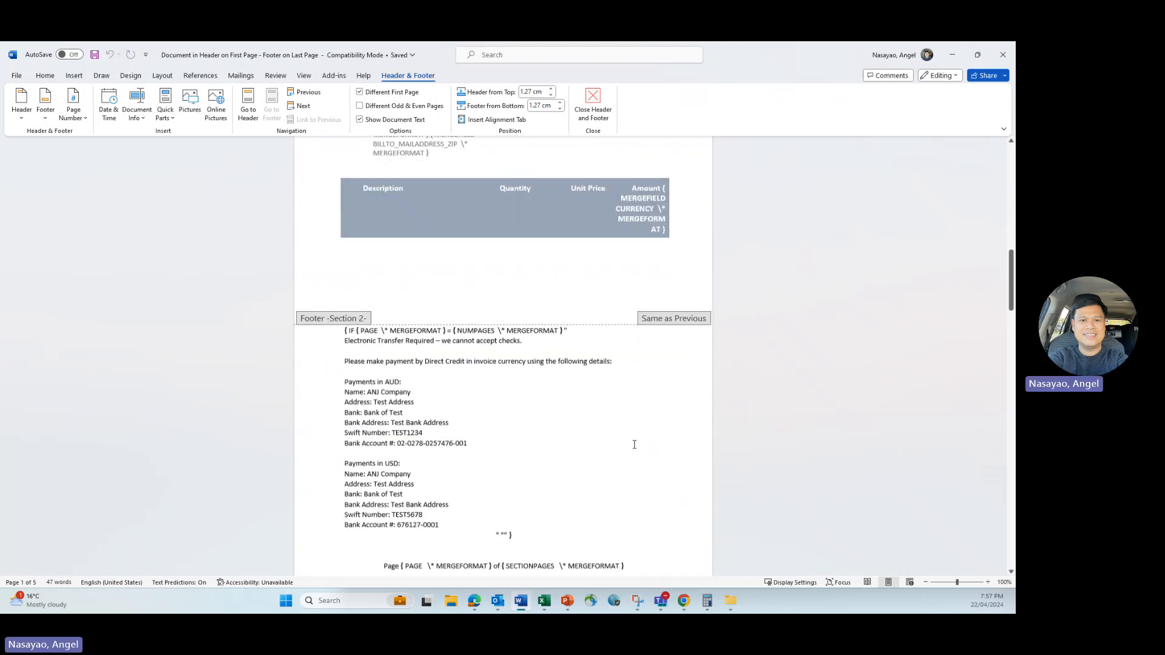
scroll(634, 442, down, 5)
scroll(611, 412, up, 8)
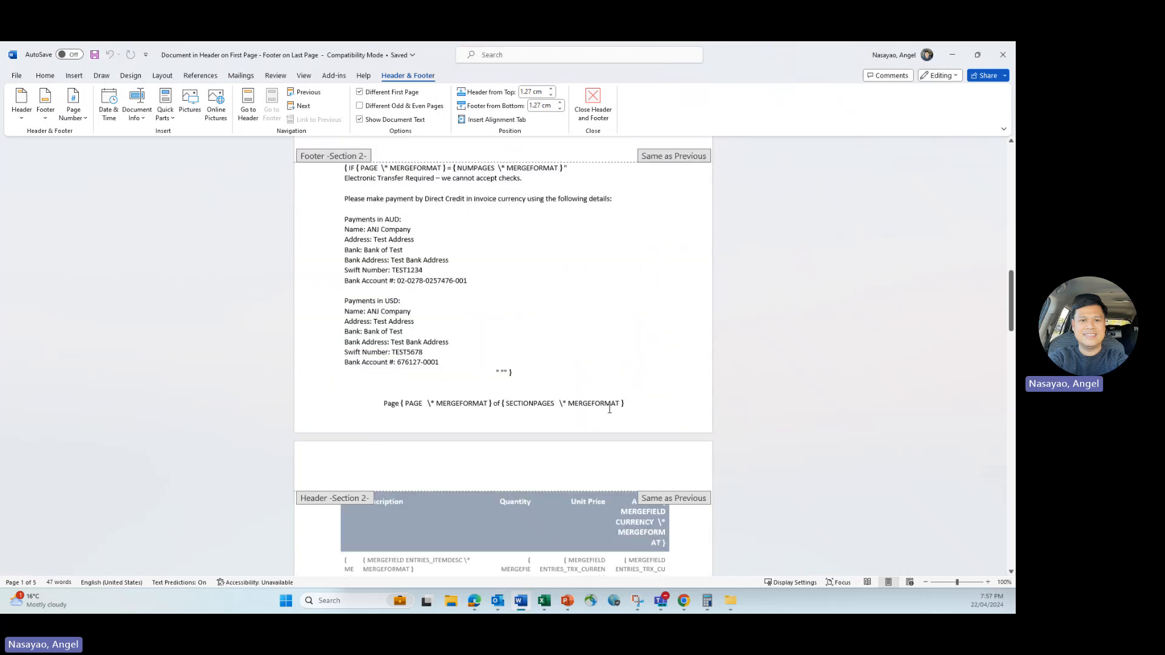
scroll(611, 412, up, 13)
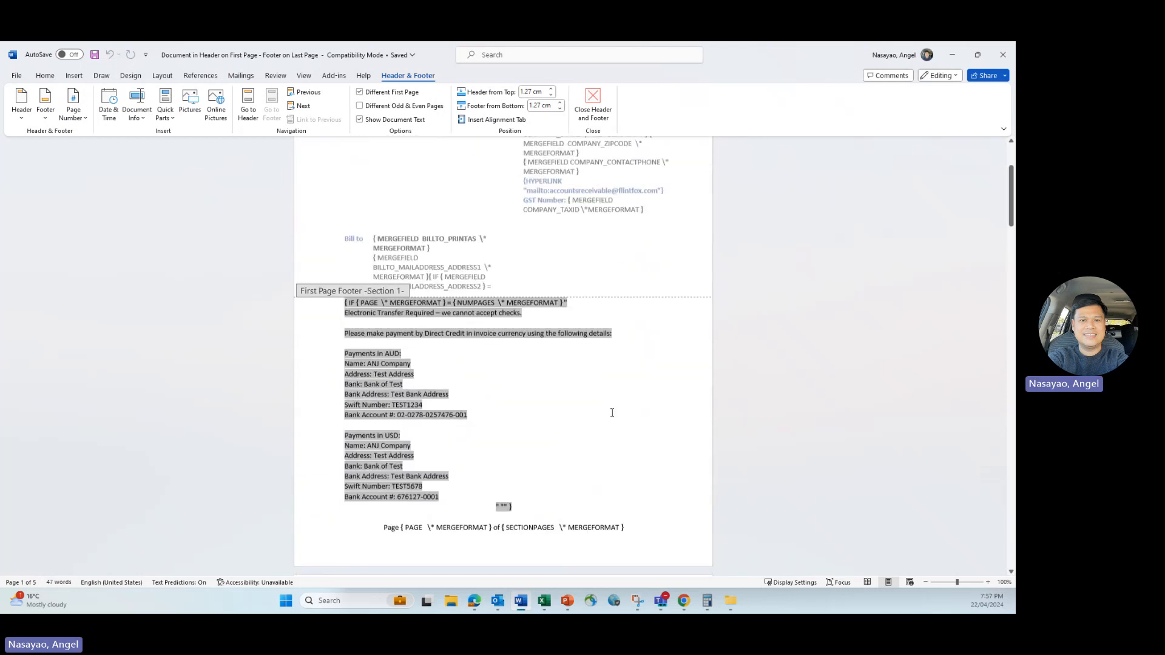
scroll(610, 417, down, 4)
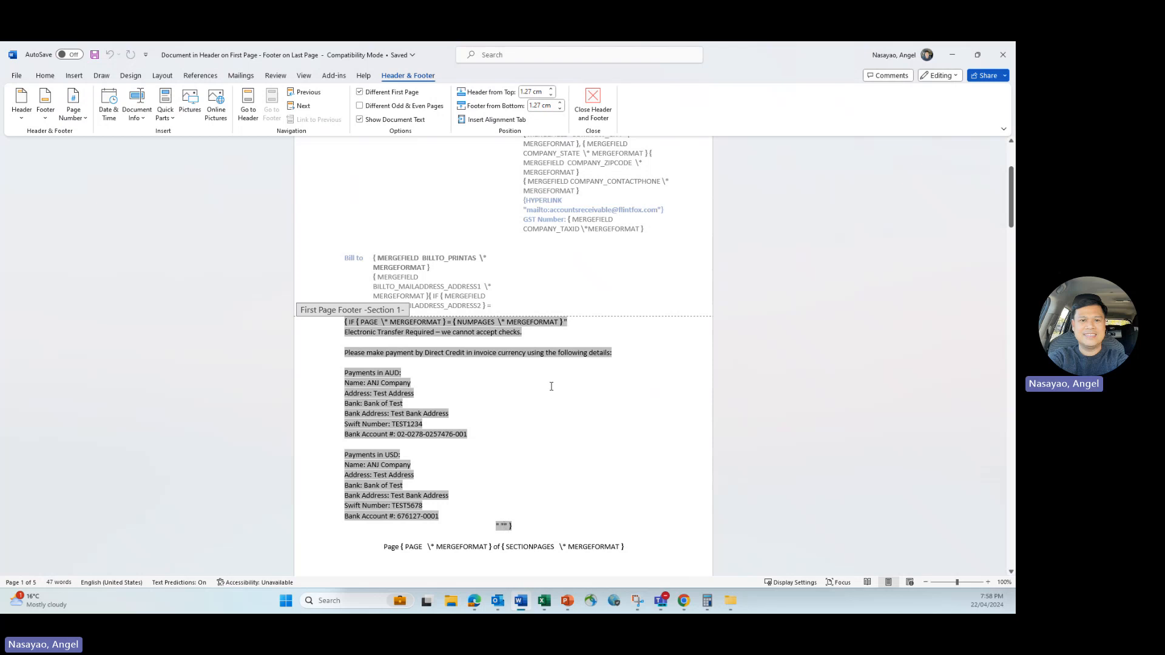
scroll(554, 395, up, 3)
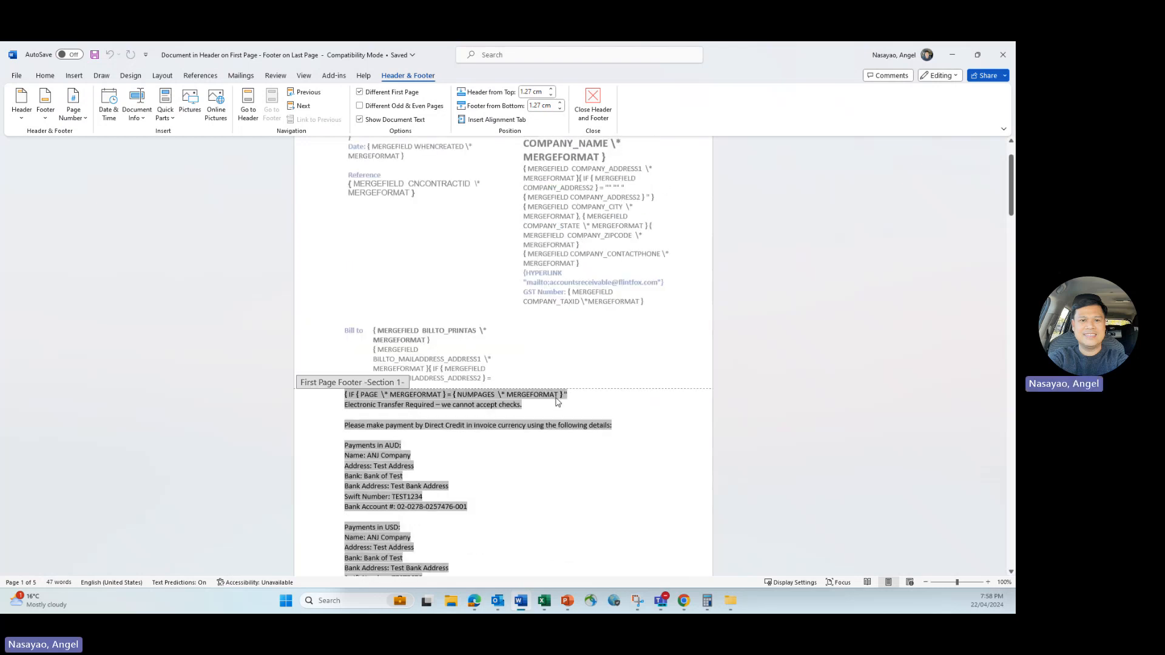
scroll(558, 403, up, 1)
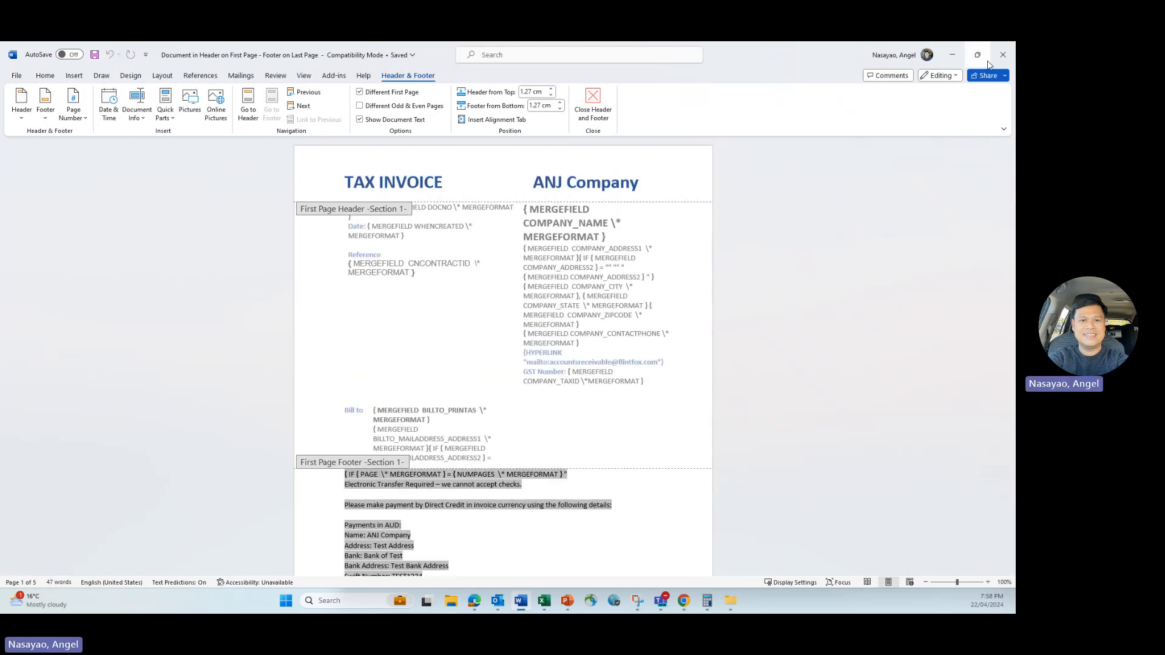
click(1003, 56)
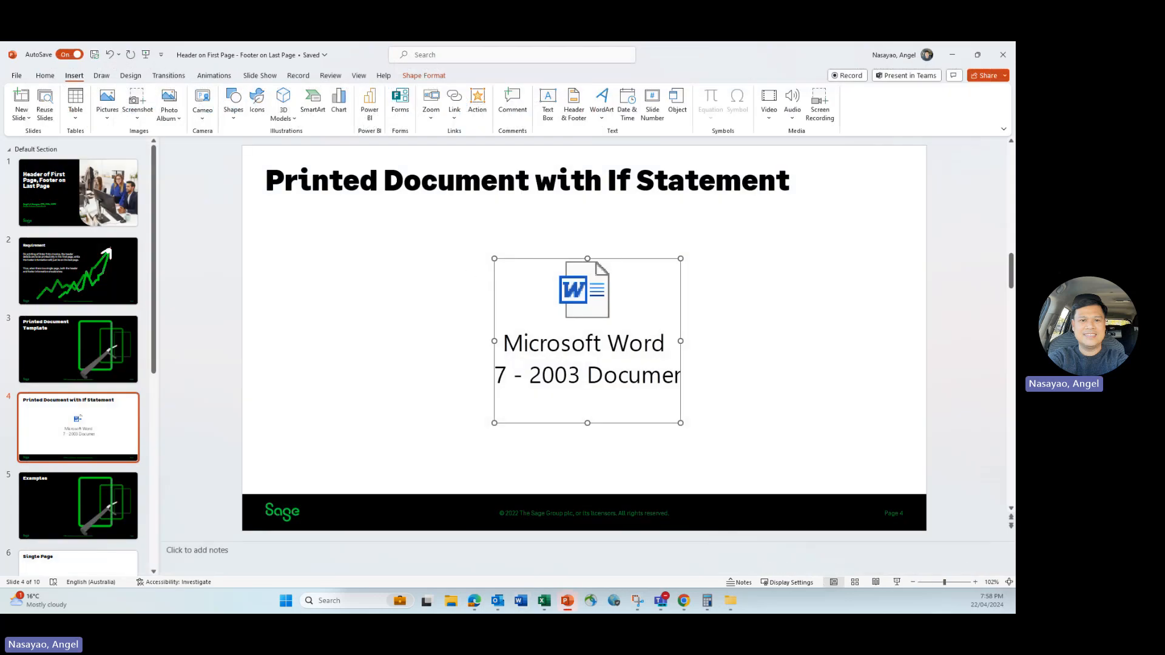
Switch to Sage Intacct in the browser and view the entries and details of sales invoice IN0406.
key(alt+Tab)
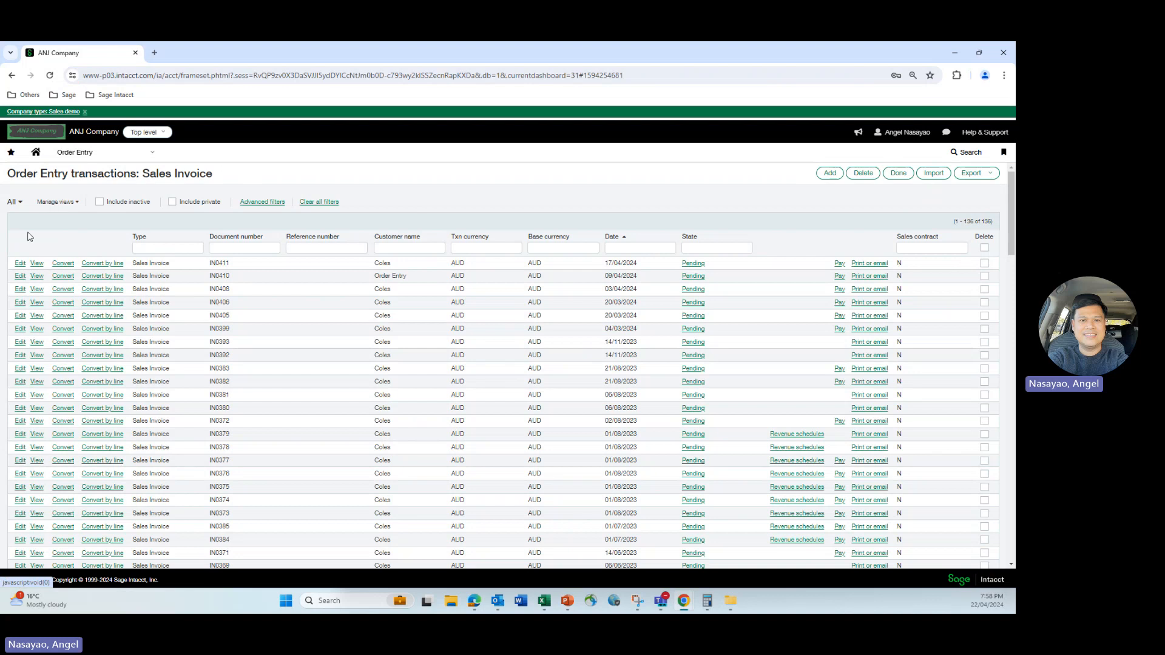
click(37, 308)
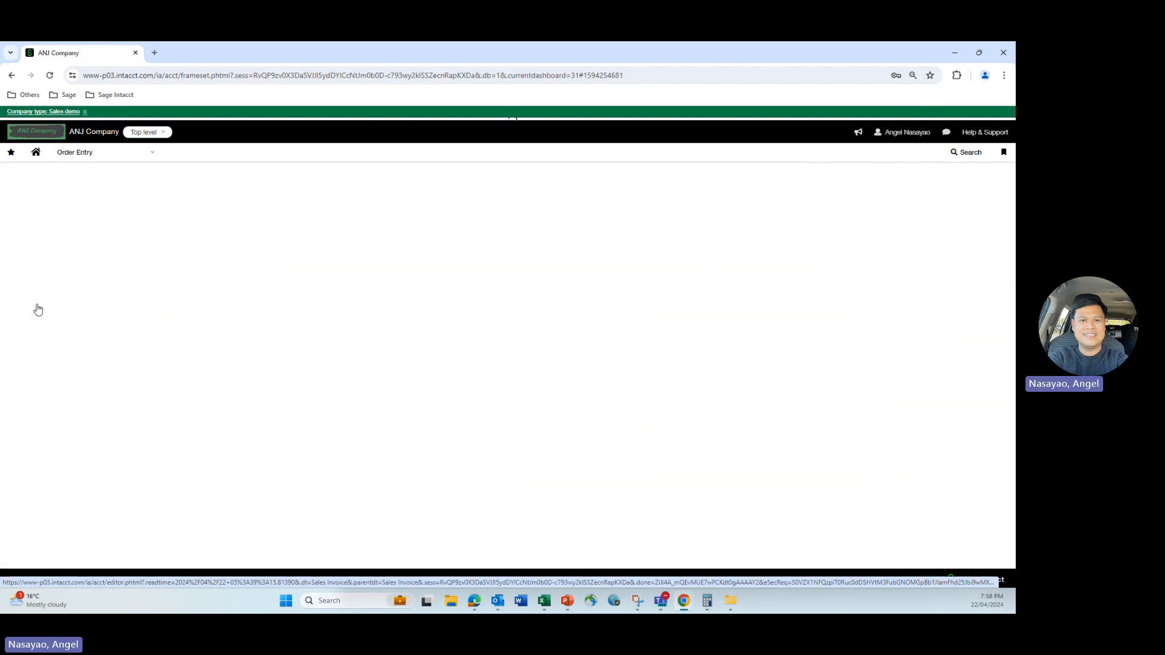
scroll(97, 324, down, 10)
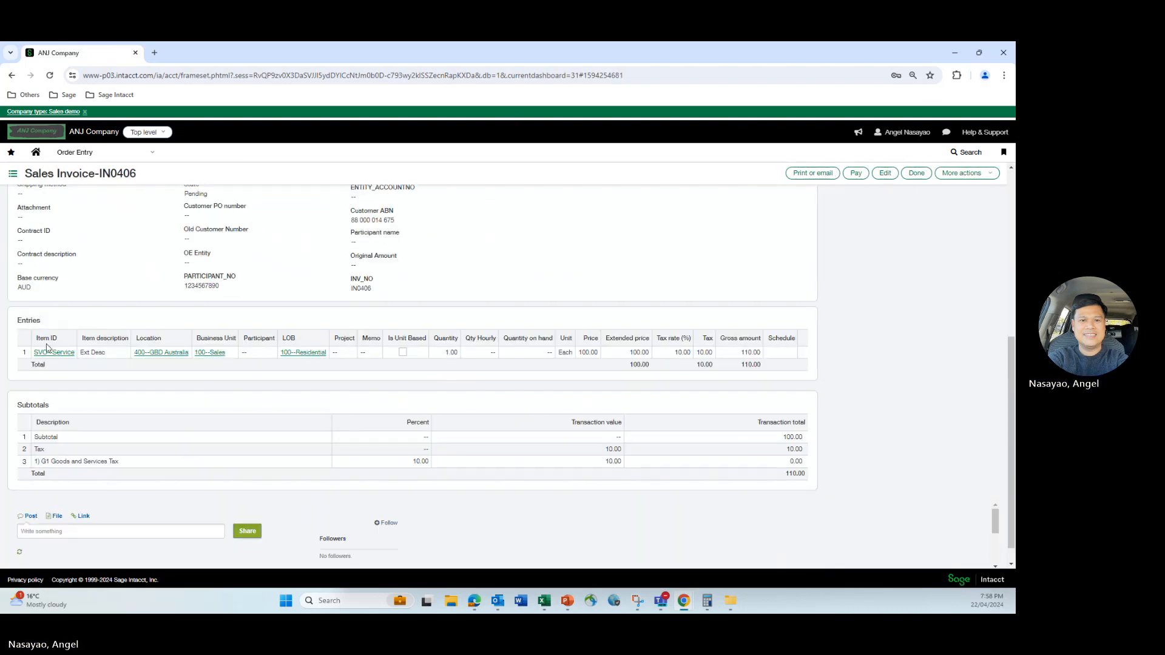
scroll(86, 243, up, 10)
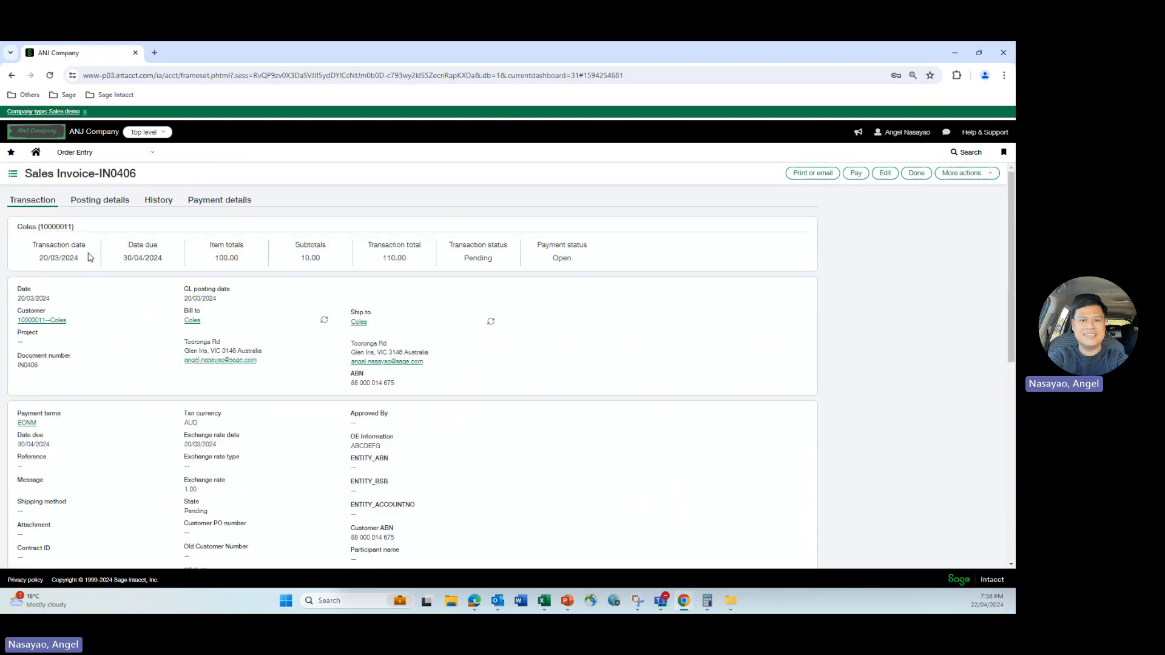
Return to the sales invoice list and view the line entries of sales invoice IN0408.
click(13, 80)
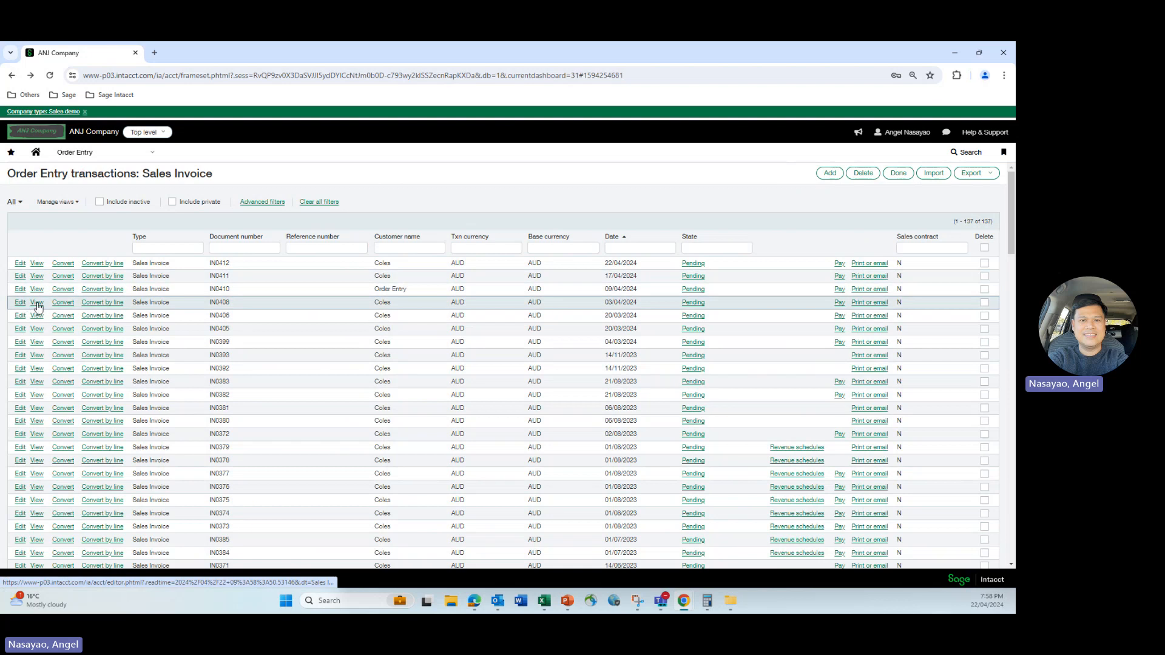
click(37, 302)
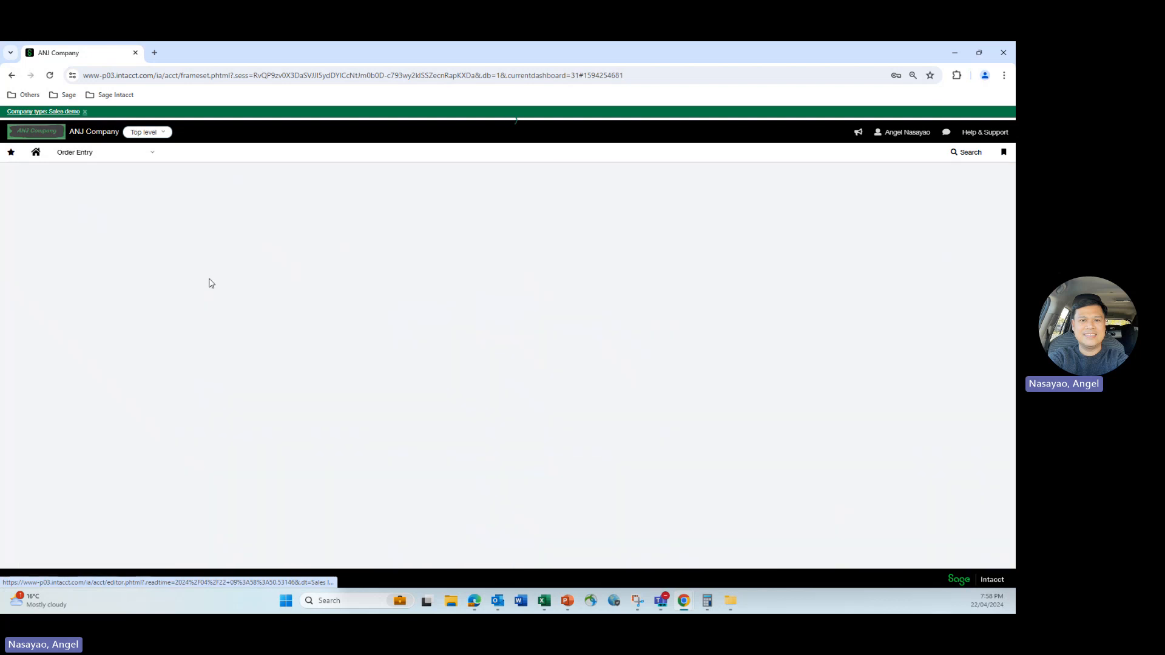
scroll(218, 286, down, 10)
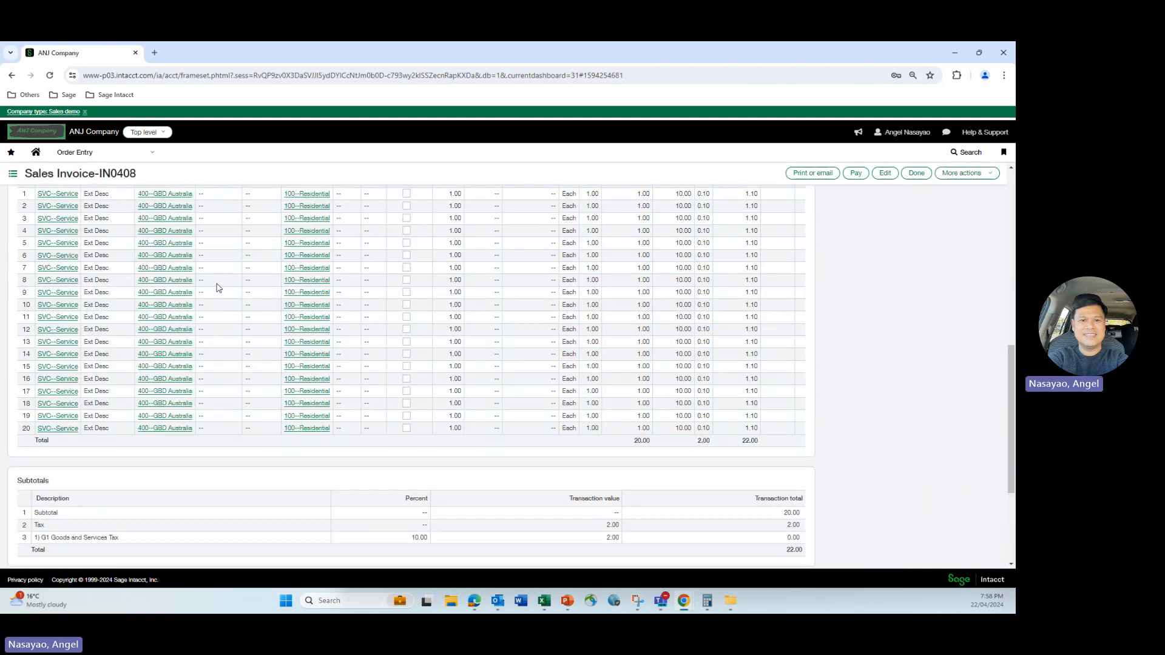
scroll(219, 286, up, 2)
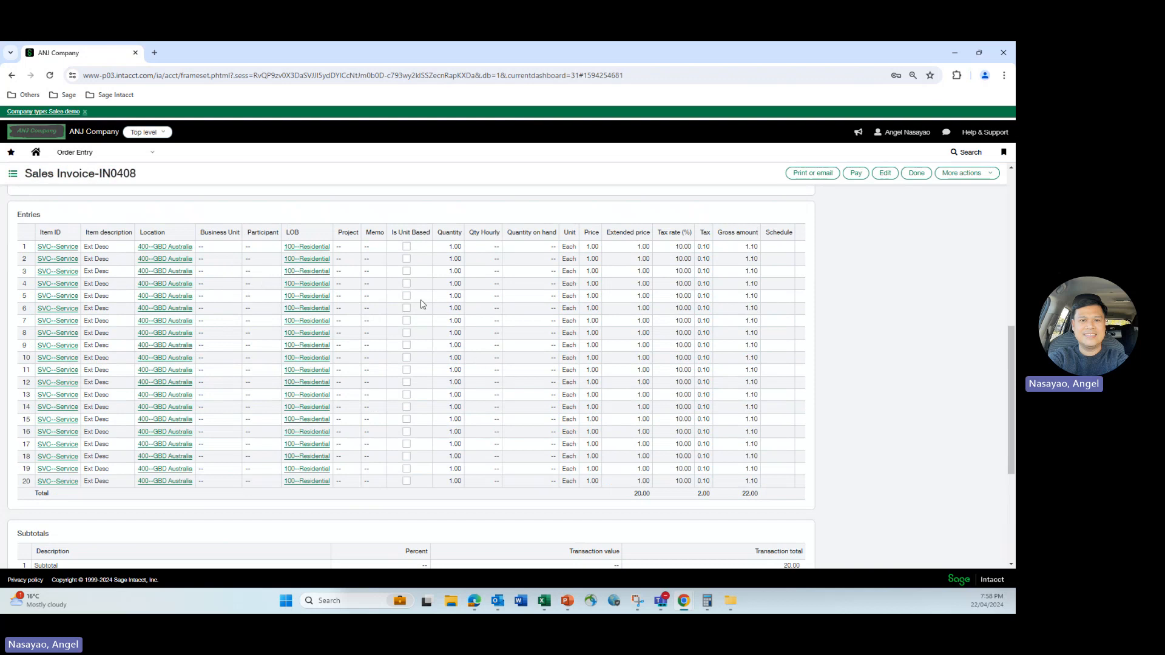
Return to the sales invoice list and print sales invoice IN0406 using the Print delivery method.
click(14, 176)
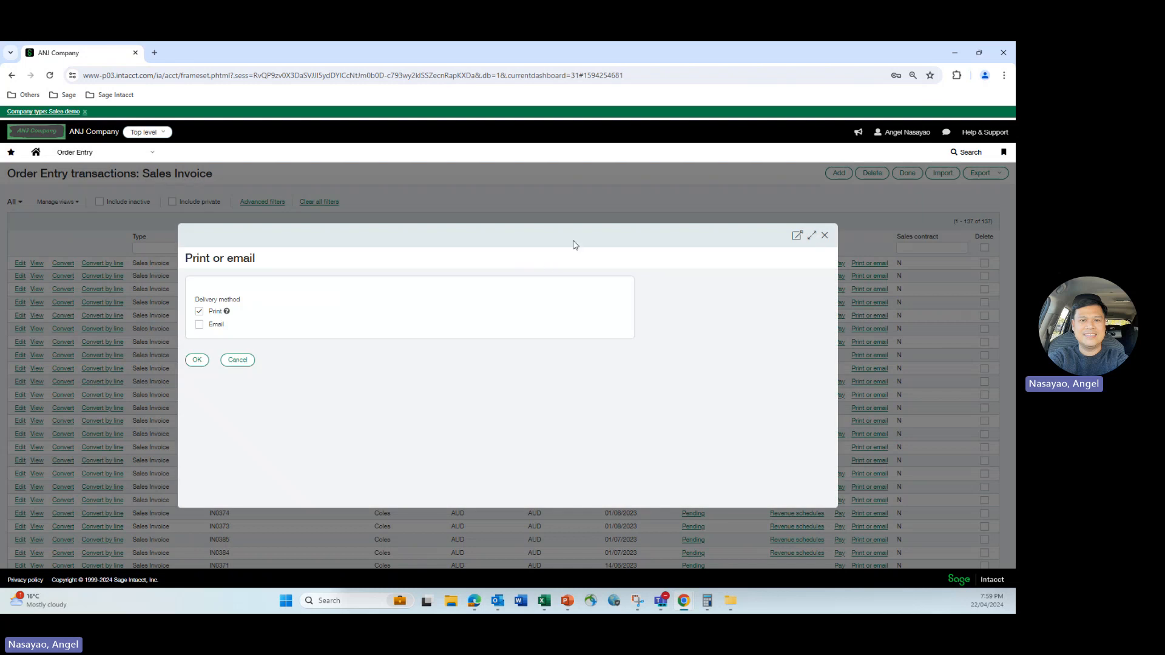
click(825, 236)
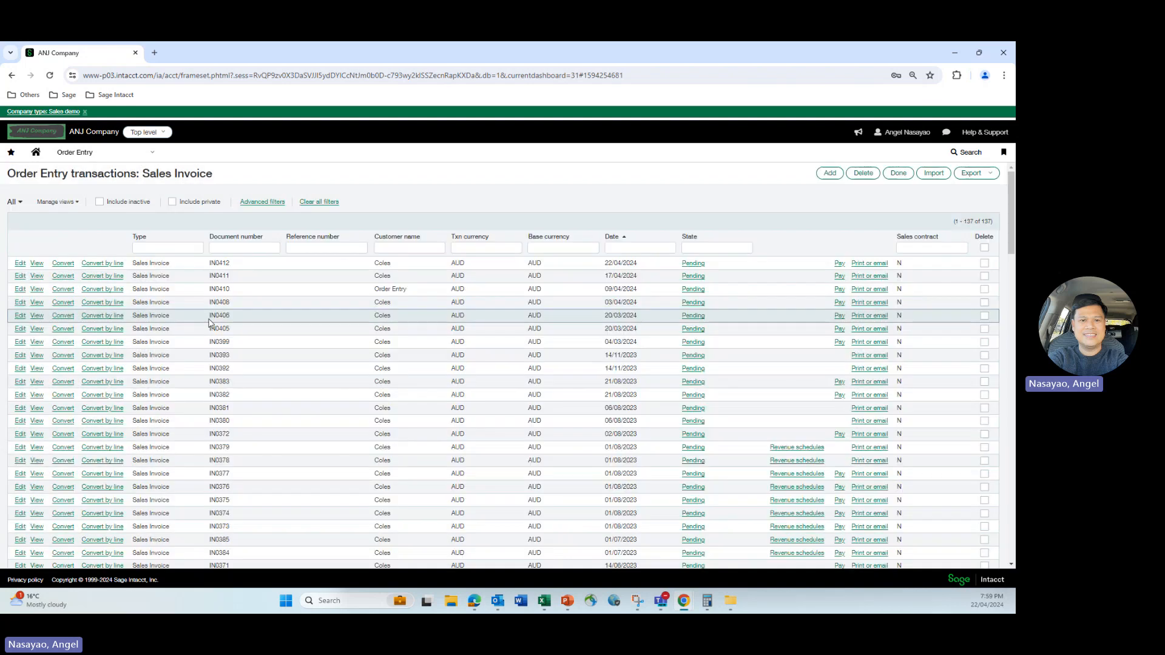
drag(211, 317, 241, 319)
click(863, 316)
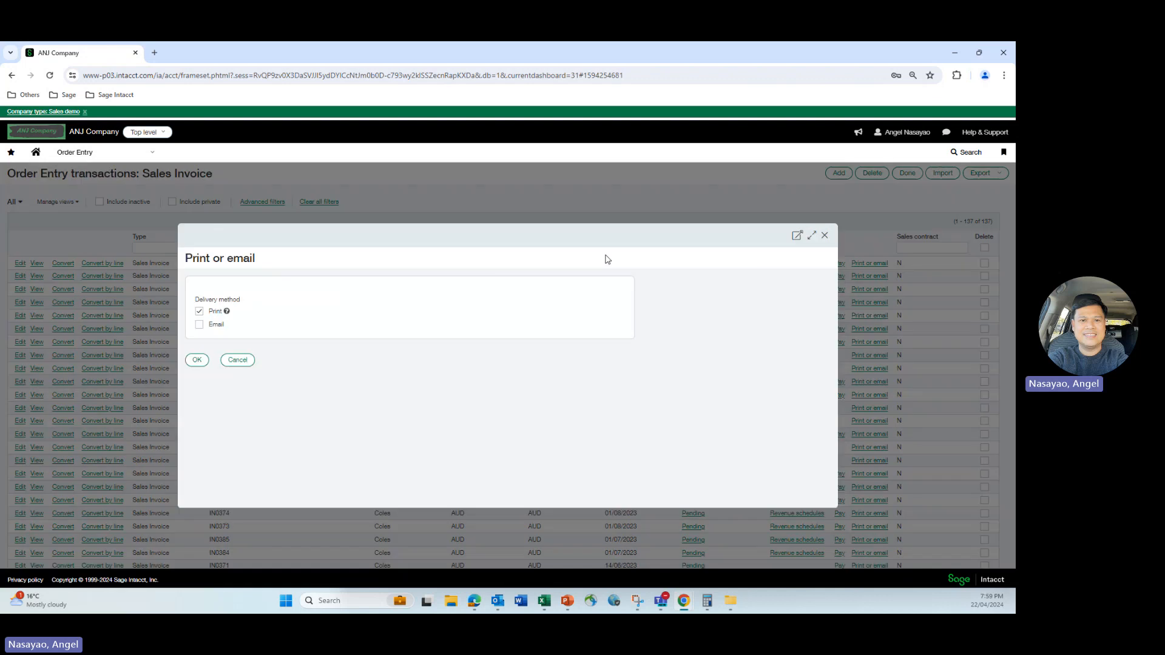
click(196, 361)
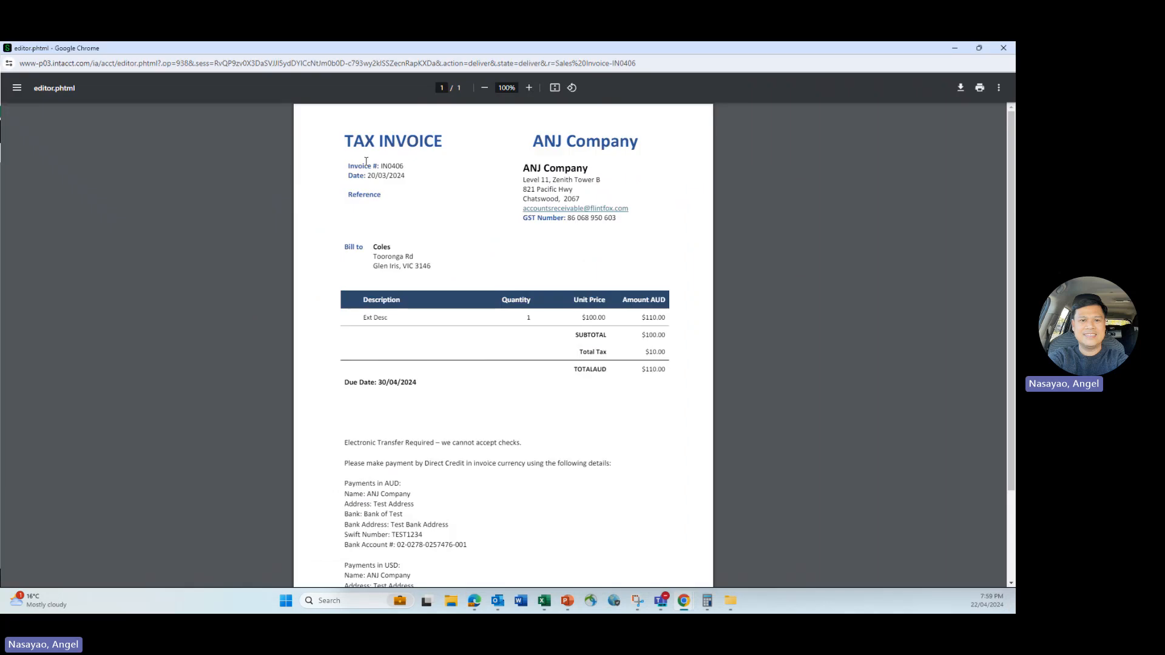
click(768, 104)
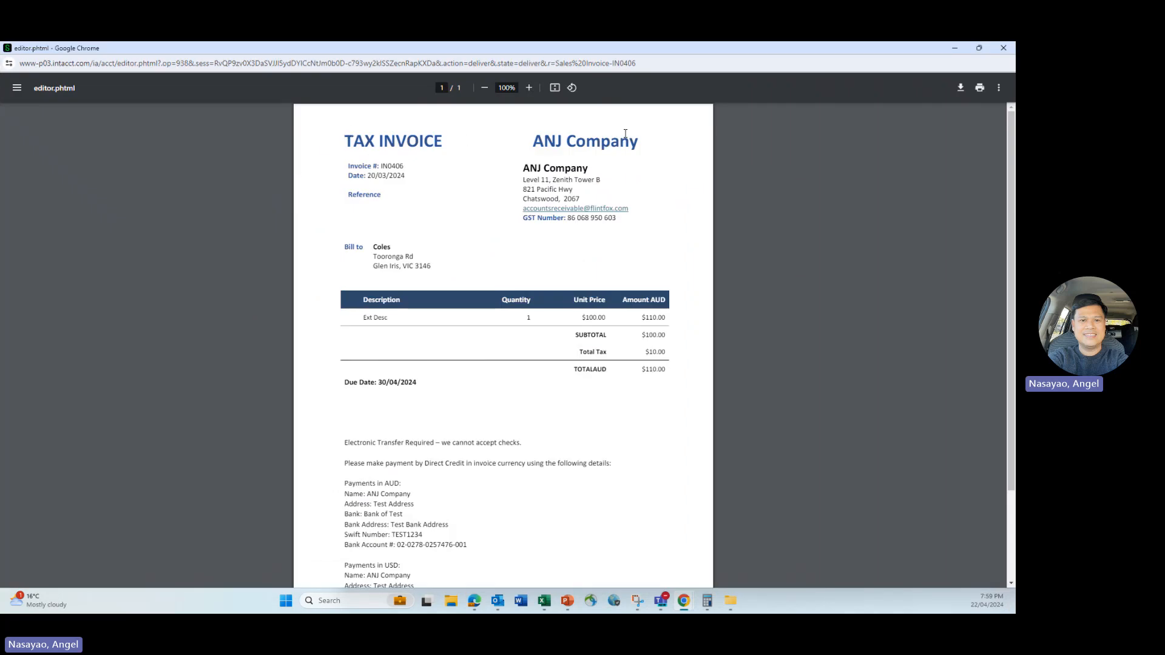
Examine the header, payment details footer and page number of the printed IN0406 invoice, and close the printout and the delivery dialog.
scroll(465, 351, down, 2)
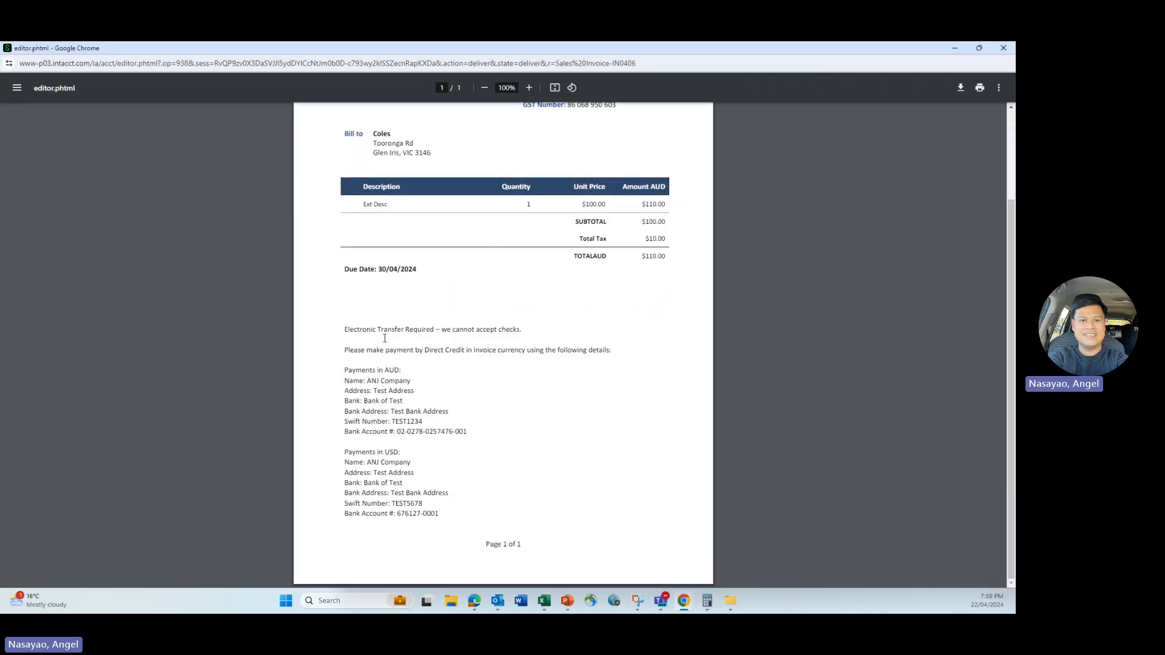
scroll(568, 381, up, 2)
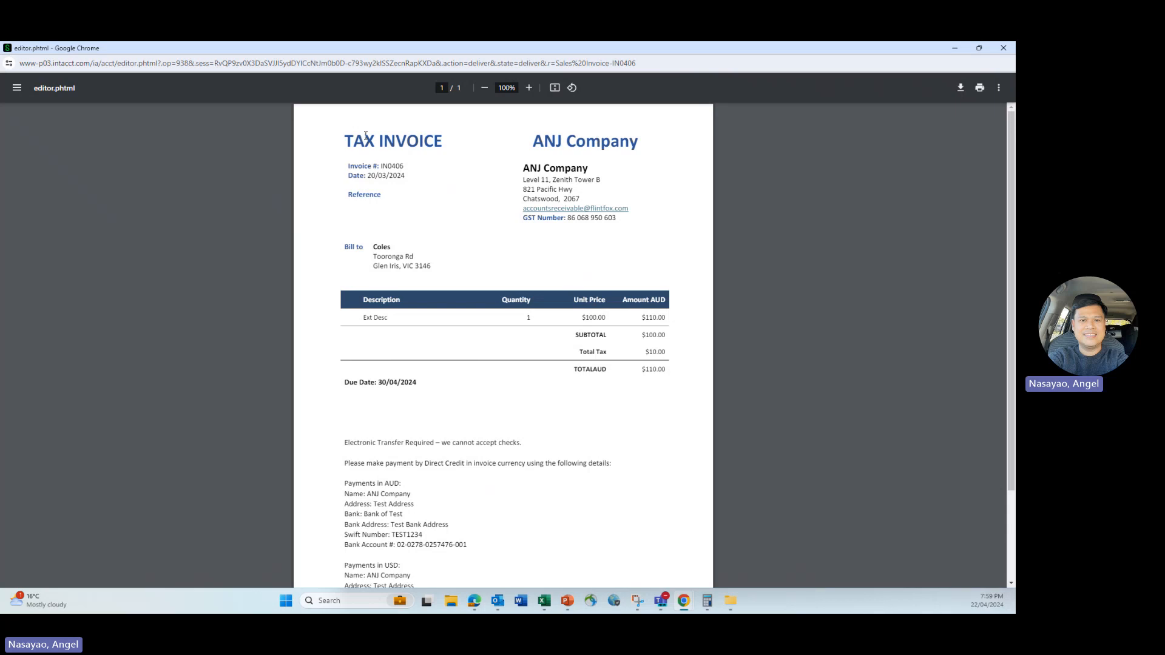
scroll(441, 441, down, 2)
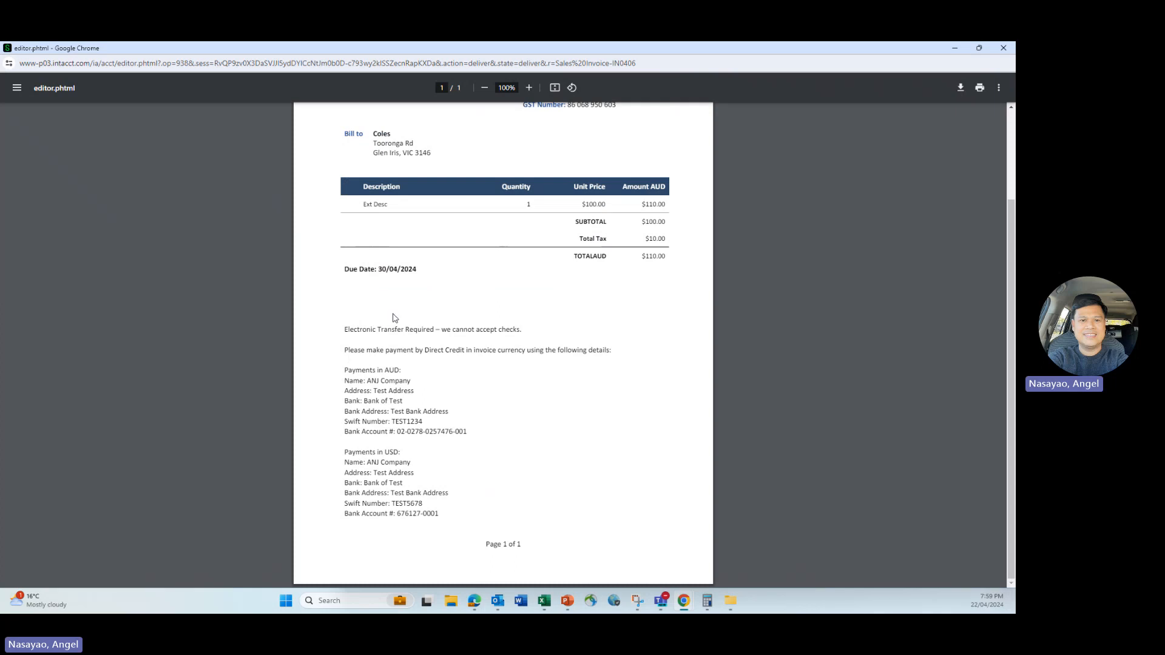
double_click(518, 544)
click(1003, 49)
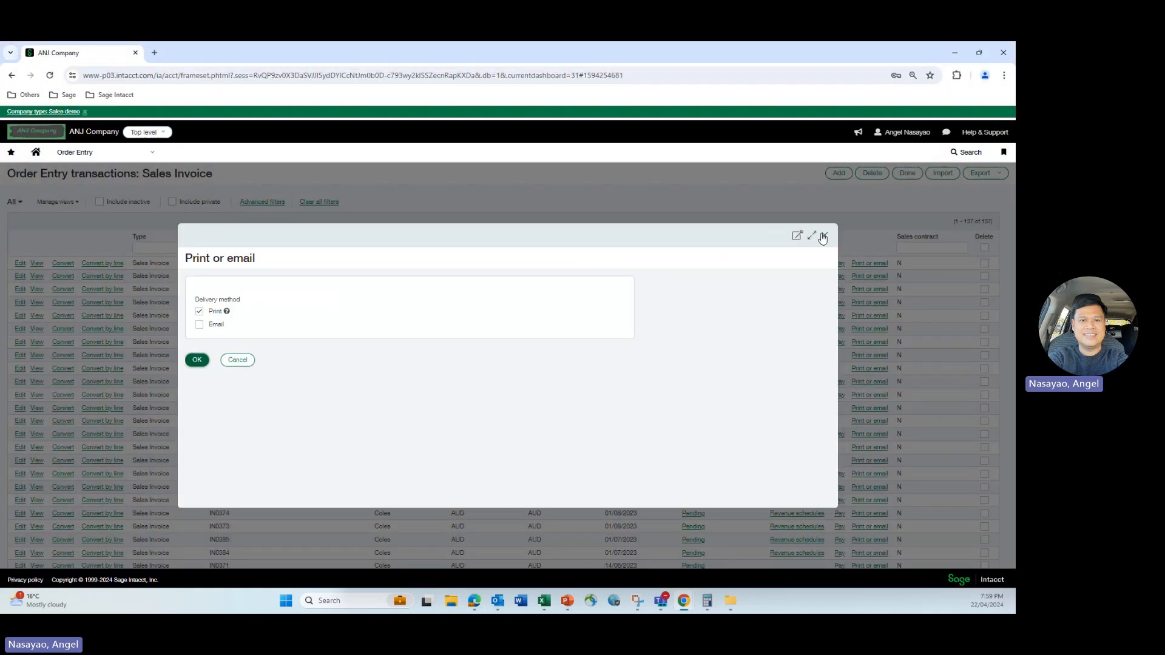
click(823, 237)
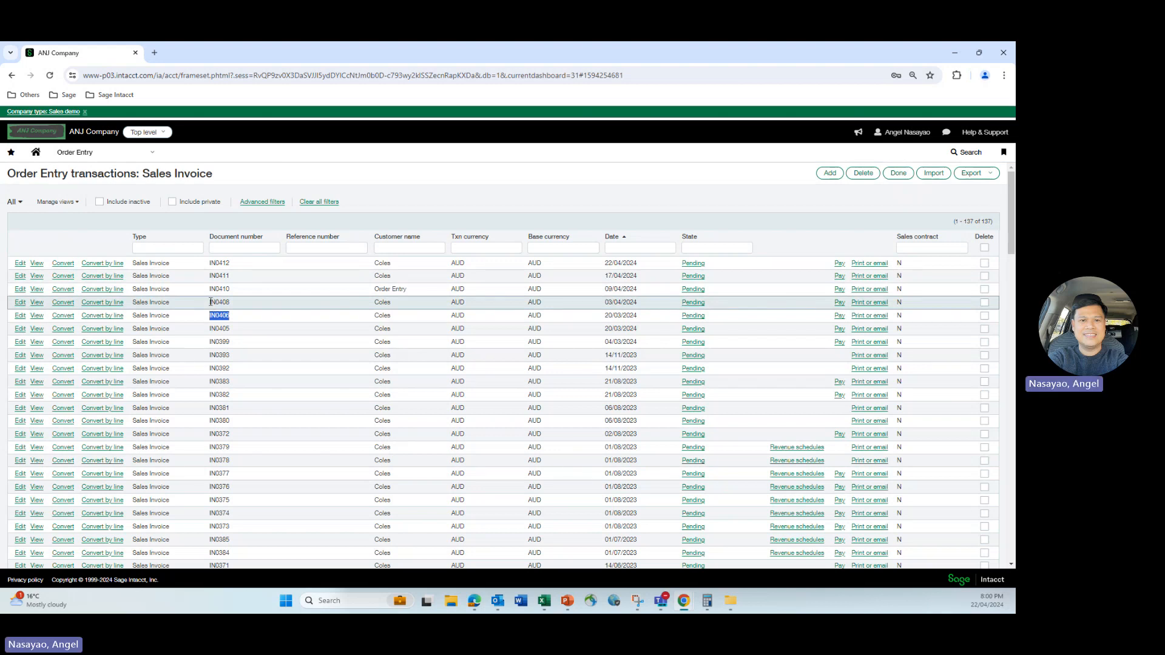
Print sales invoice IN0408 using the Print delivery method and maximize the printout window.
drag(210, 302, 238, 307)
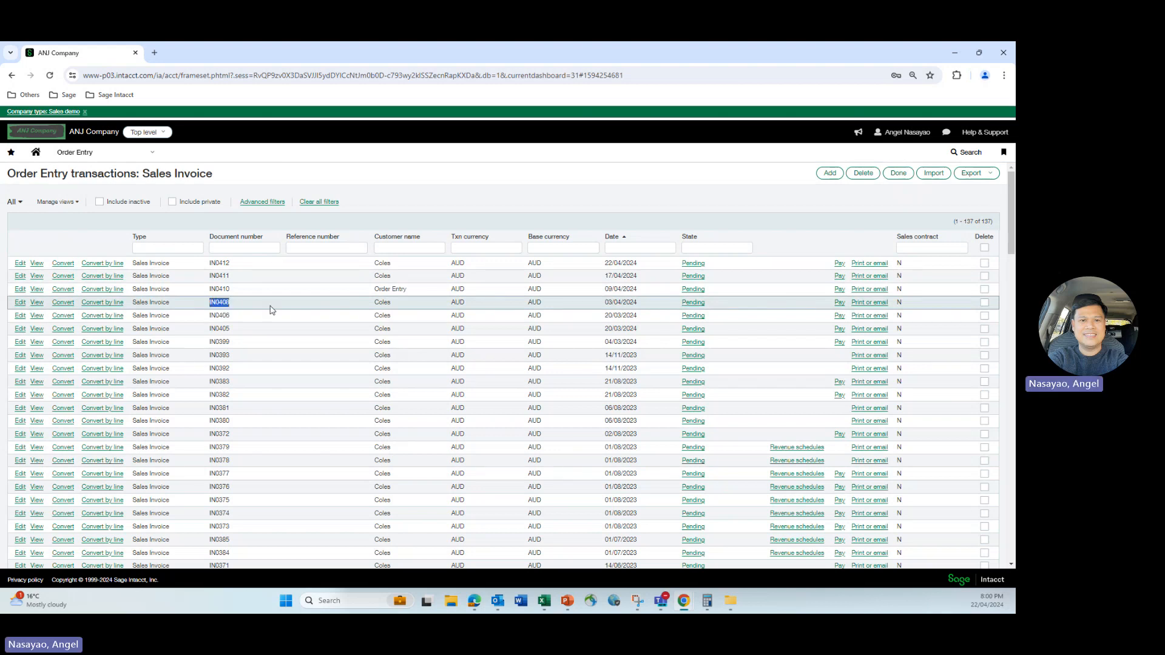
click(860, 306)
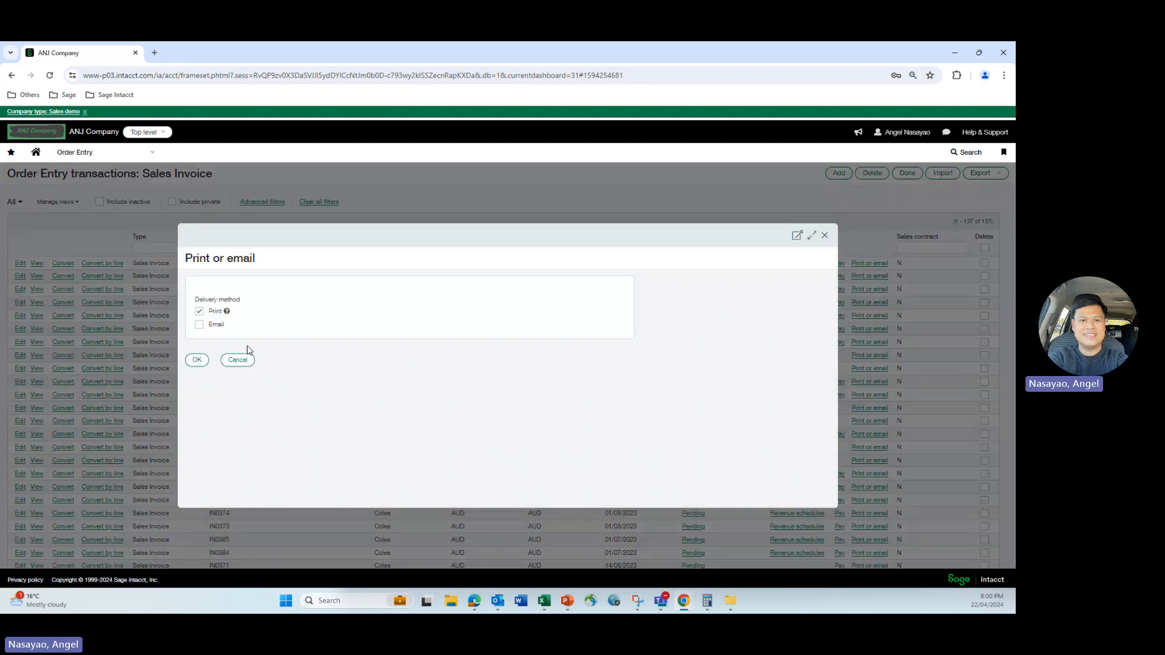
click(199, 361)
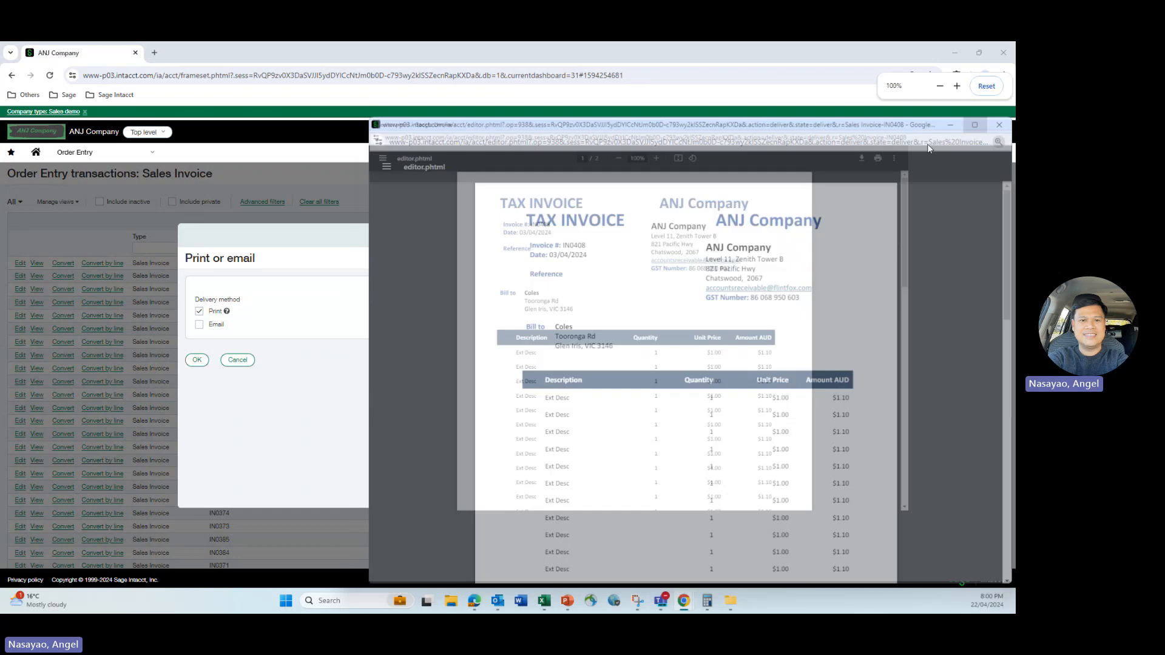
click(975, 127)
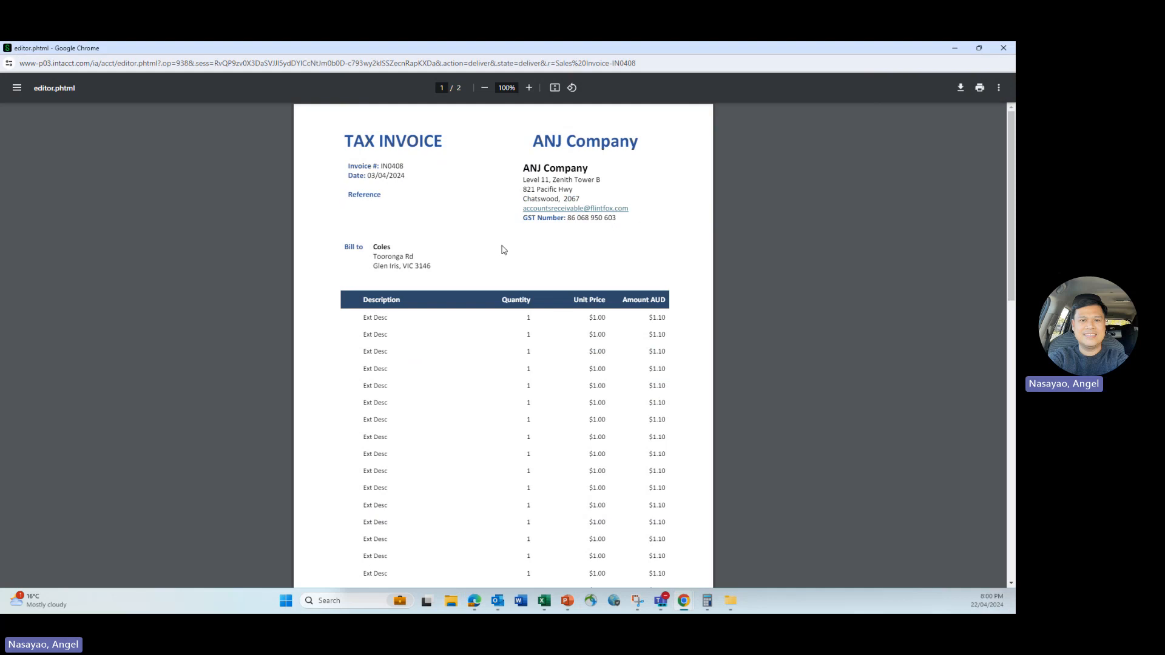
Compare both pages of the printed IN0408 invoice, checking the header, repeated table headings, page numbers and payment details footer.
scroll(503, 250, down, 4)
scroll(504, 255, down, 6)
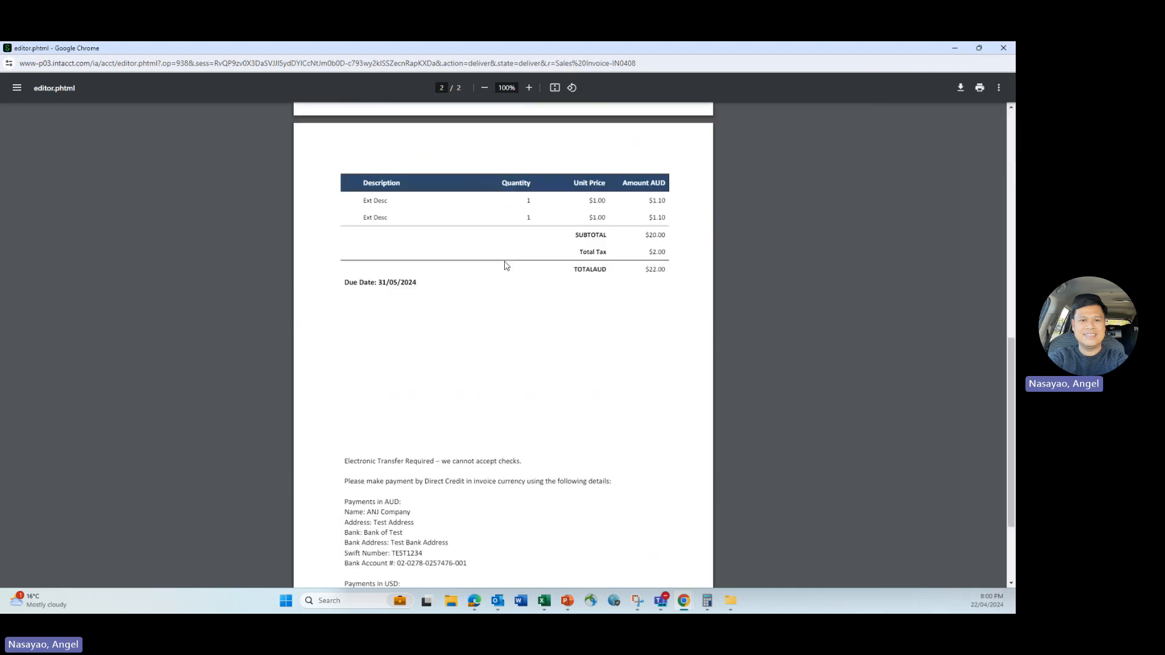
scroll(504, 265, up, 3)
scroll(506, 266, down, 5)
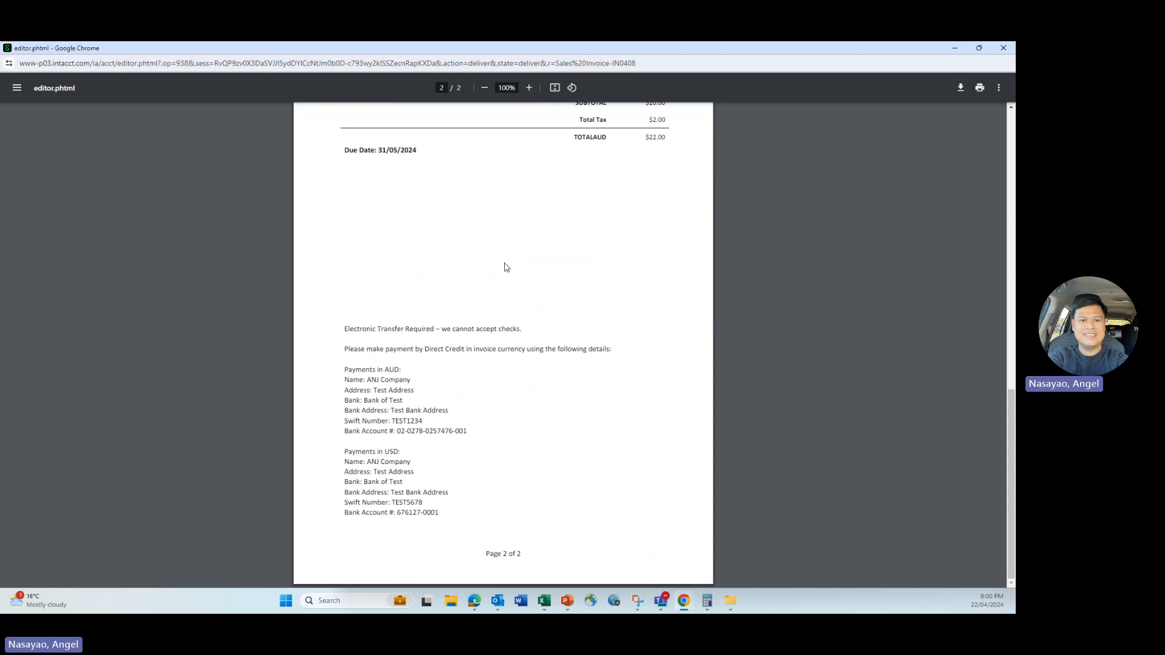
scroll(504, 265, up, 3)
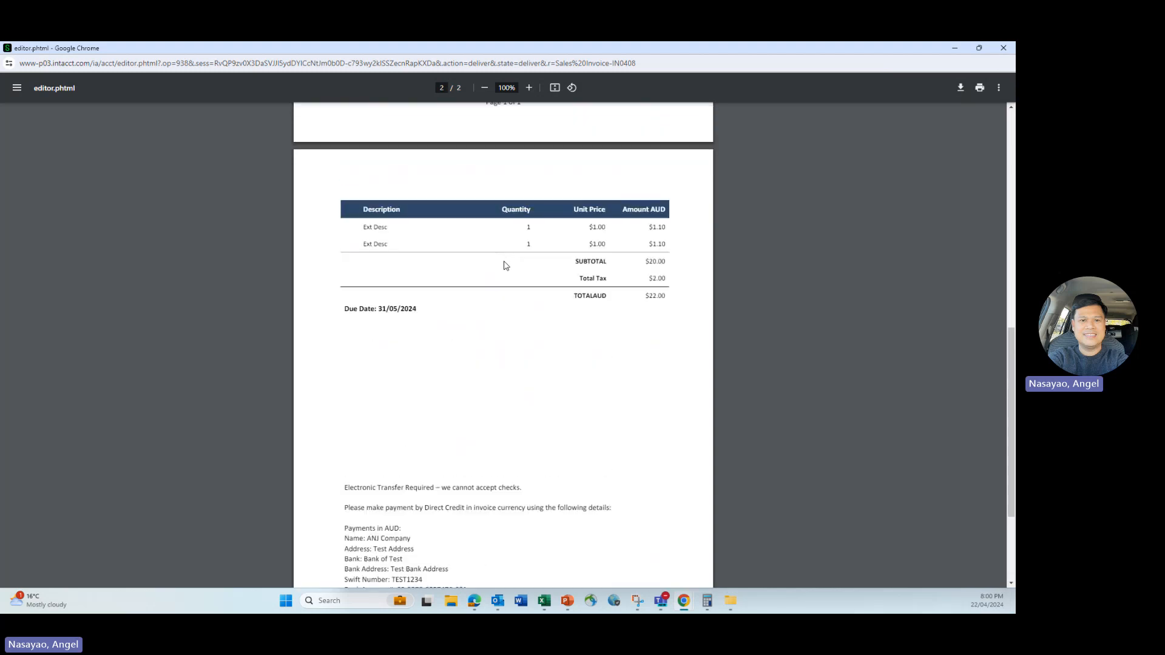
scroll(505, 264, up, 4)
scroll(507, 273, down, 6)
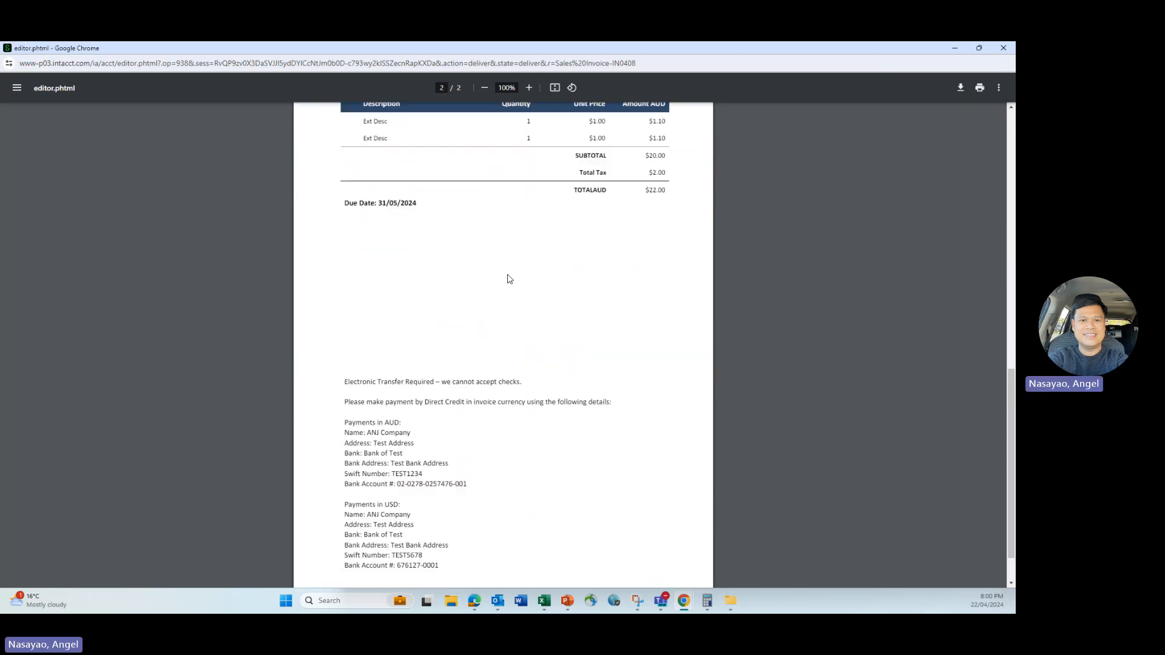
scroll(509, 282, down, 2)
scroll(555, 361, up, 7)
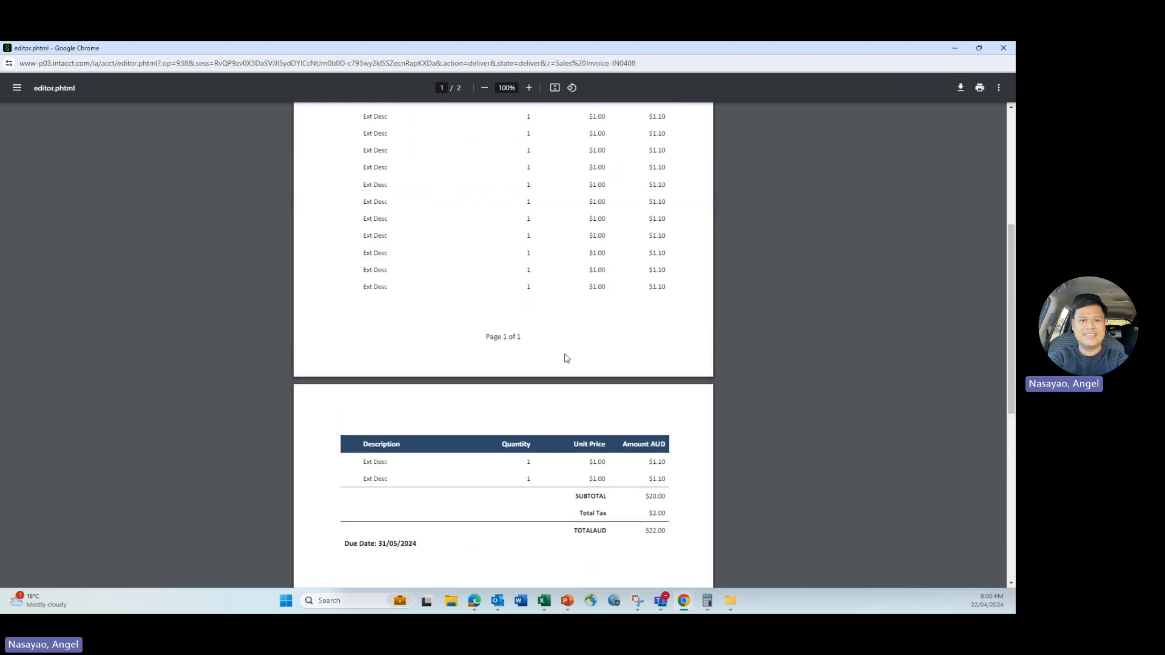
scroll(577, 330, up, 5)
scroll(579, 330, down, 4)
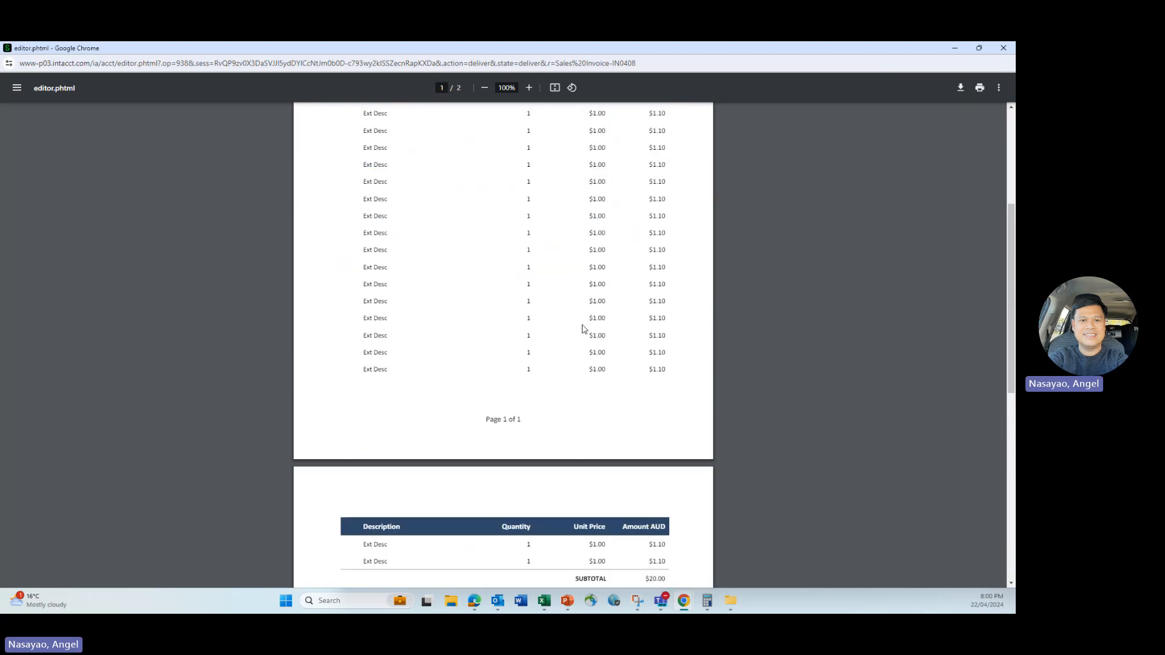
scroll(582, 328, down, 8)
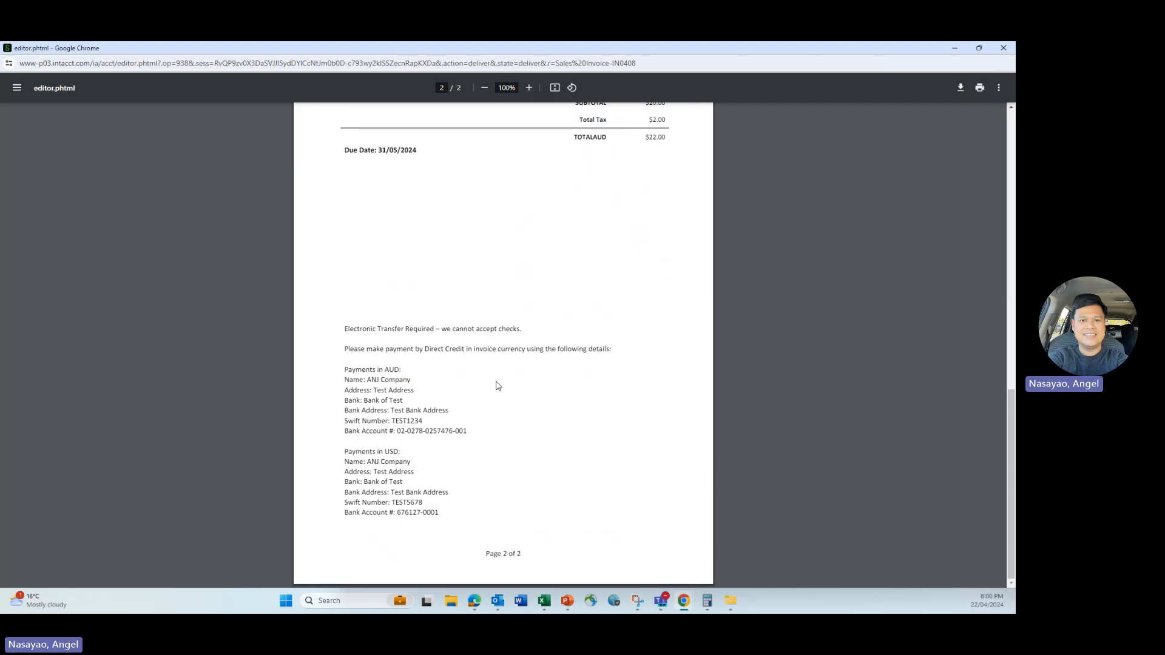
scroll(499, 379, up, 8)
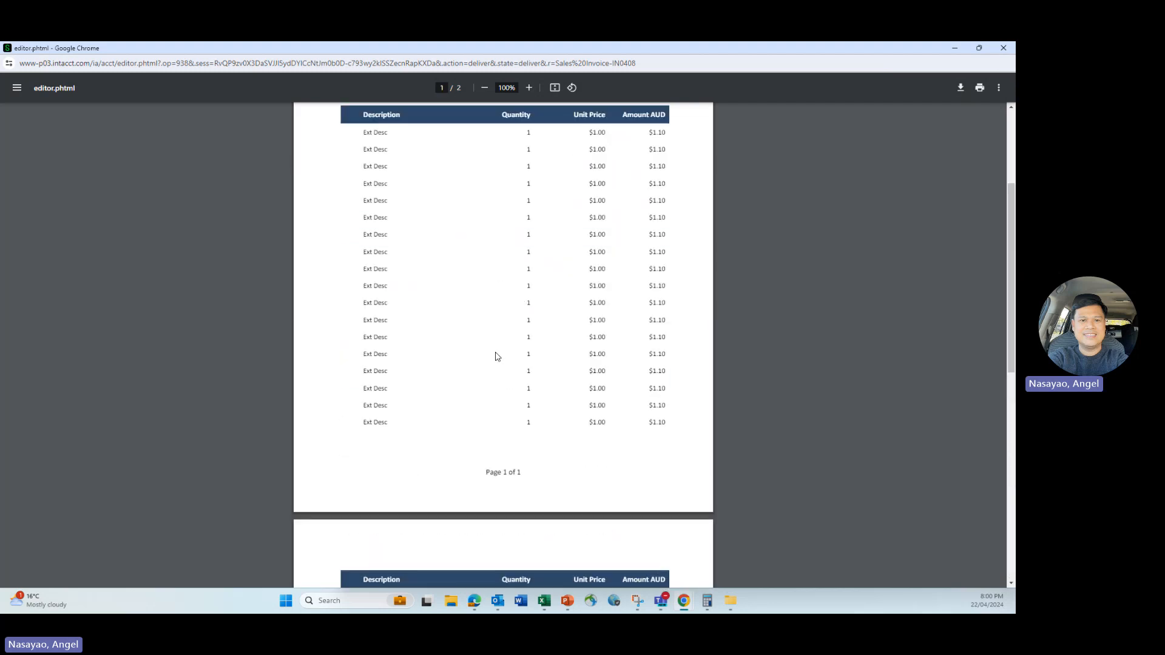
scroll(495, 356, up, 1)
scroll(494, 356, down, 5)
scroll(496, 358, up, 4)
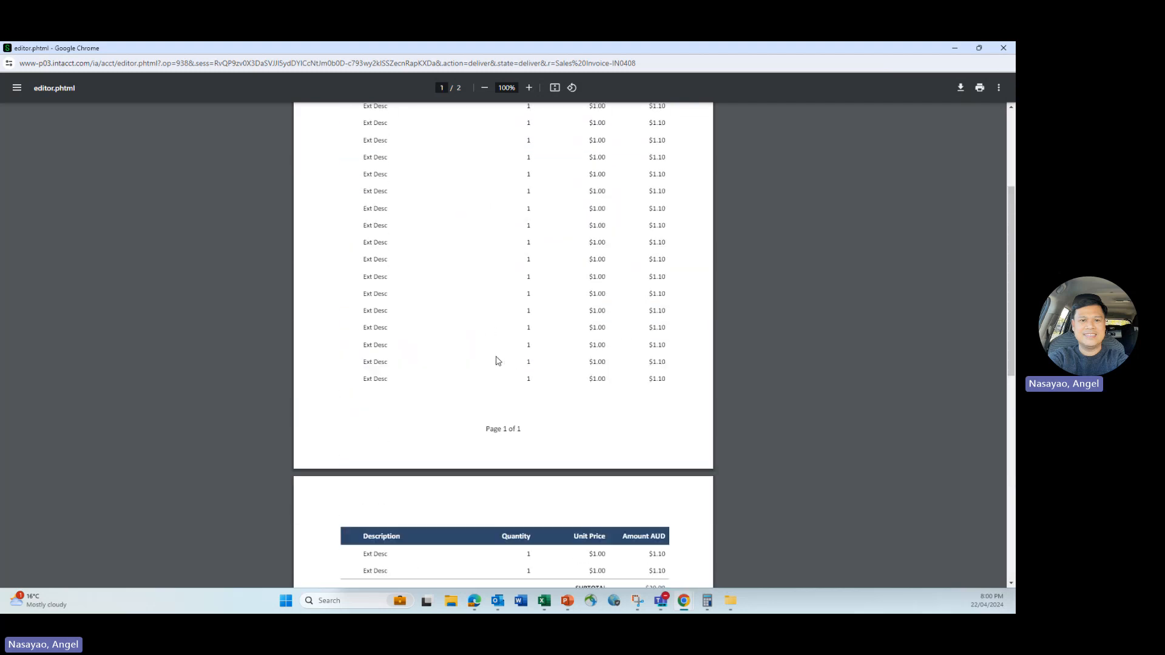
scroll(495, 359, up, 1)
scroll(434, 427, down, 6)
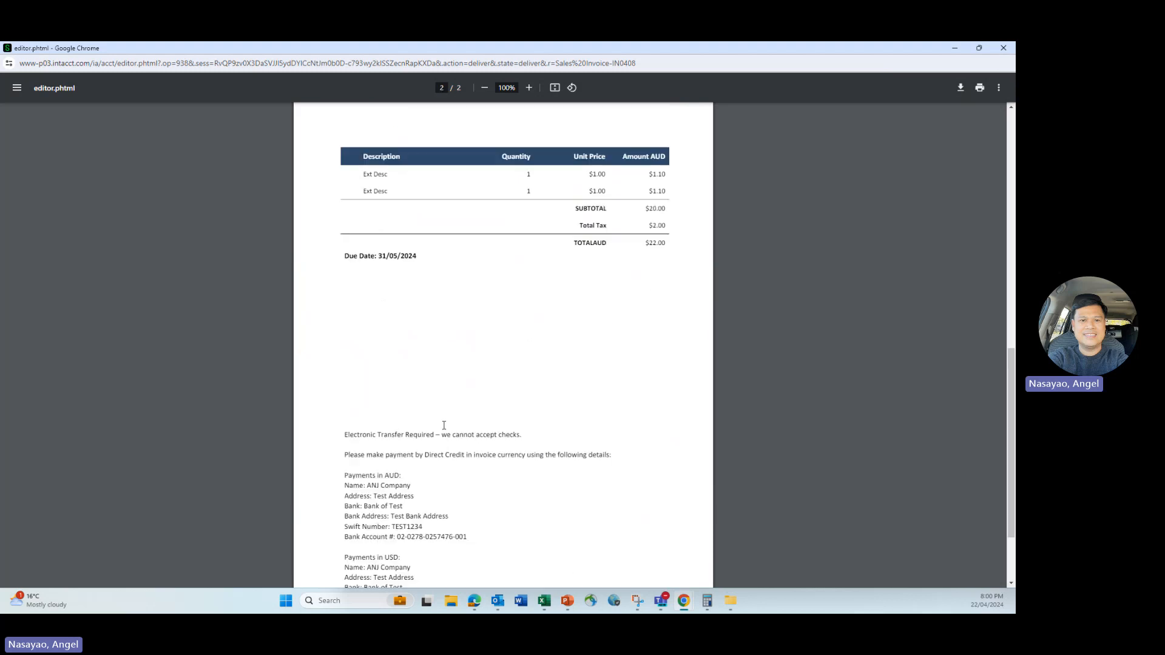
scroll(575, 552, down, 2)
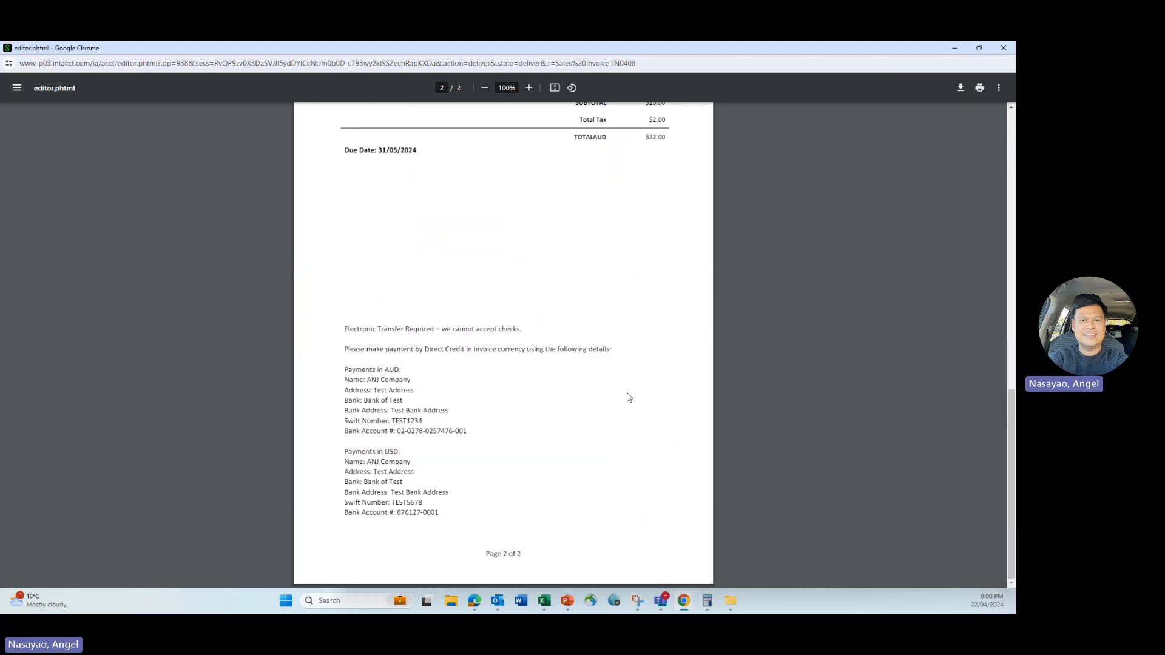
scroll(629, 398, up, 5)
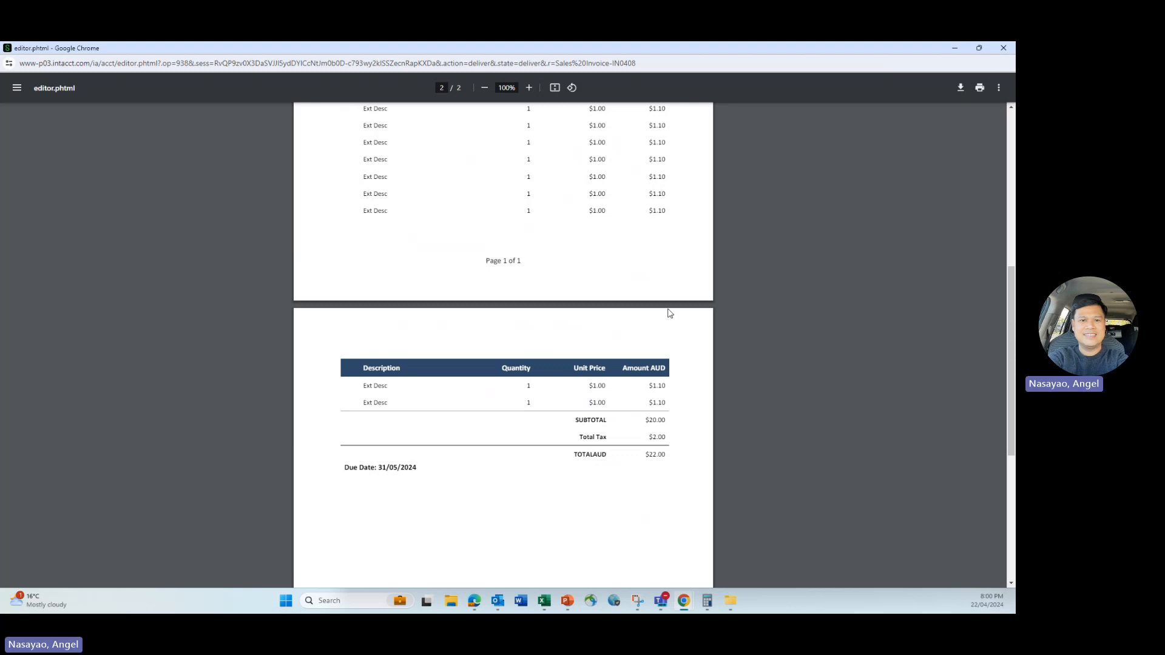
scroll(670, 313, down, 5)
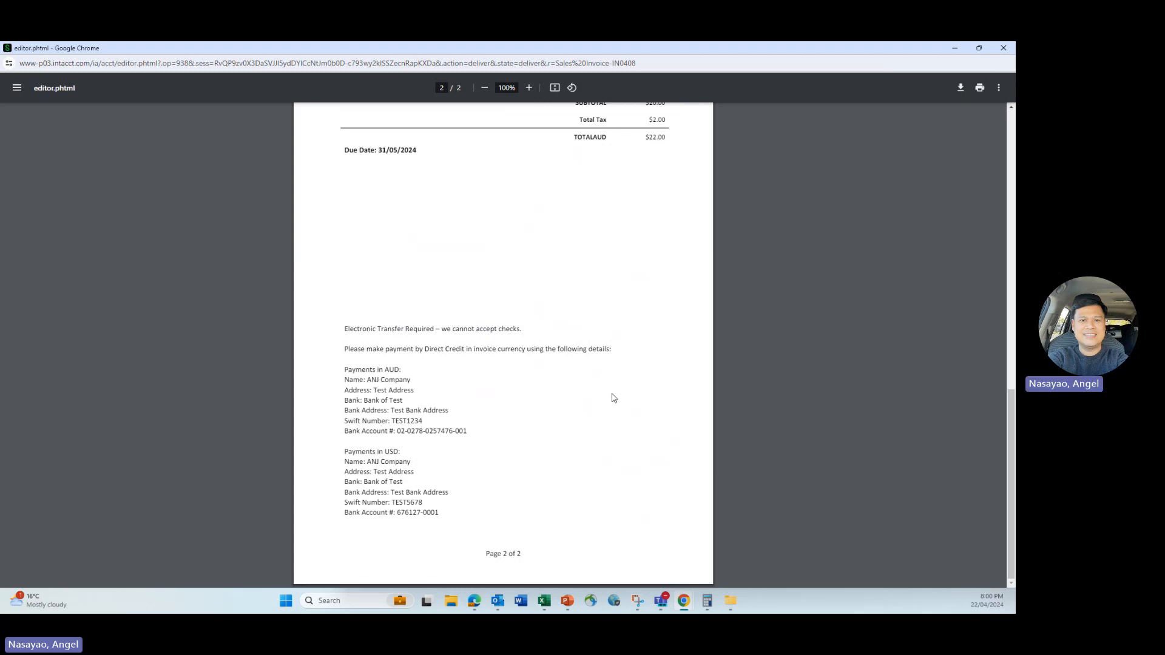
scroll(611, 398, up, 15)
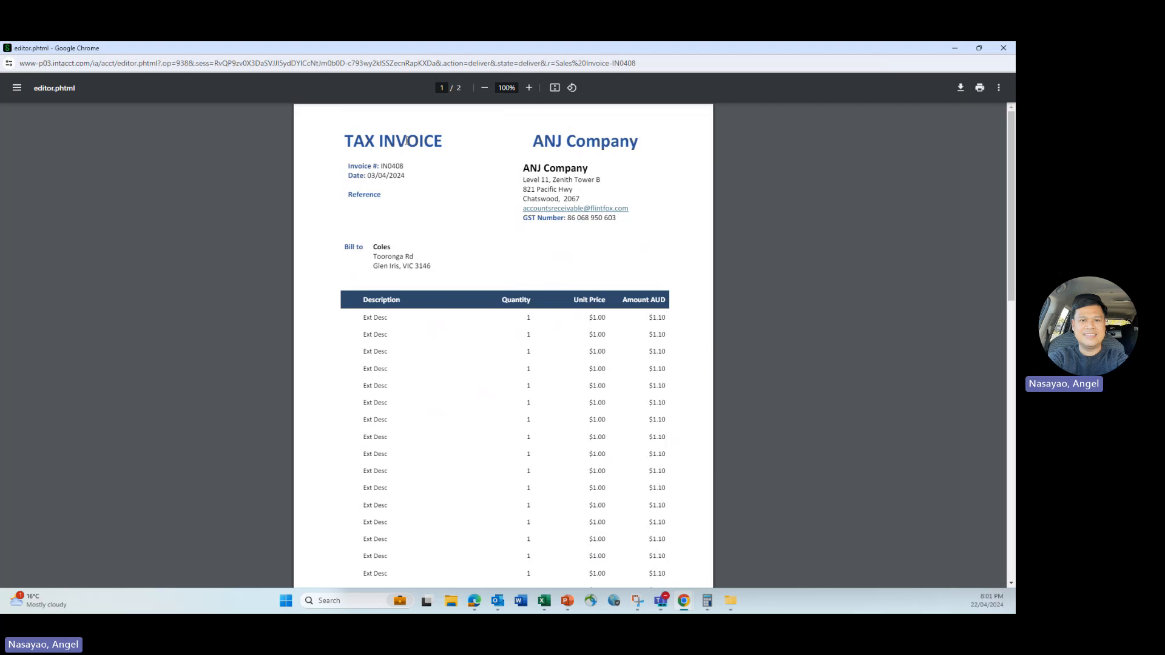
scroll(538, 403, down, 20)
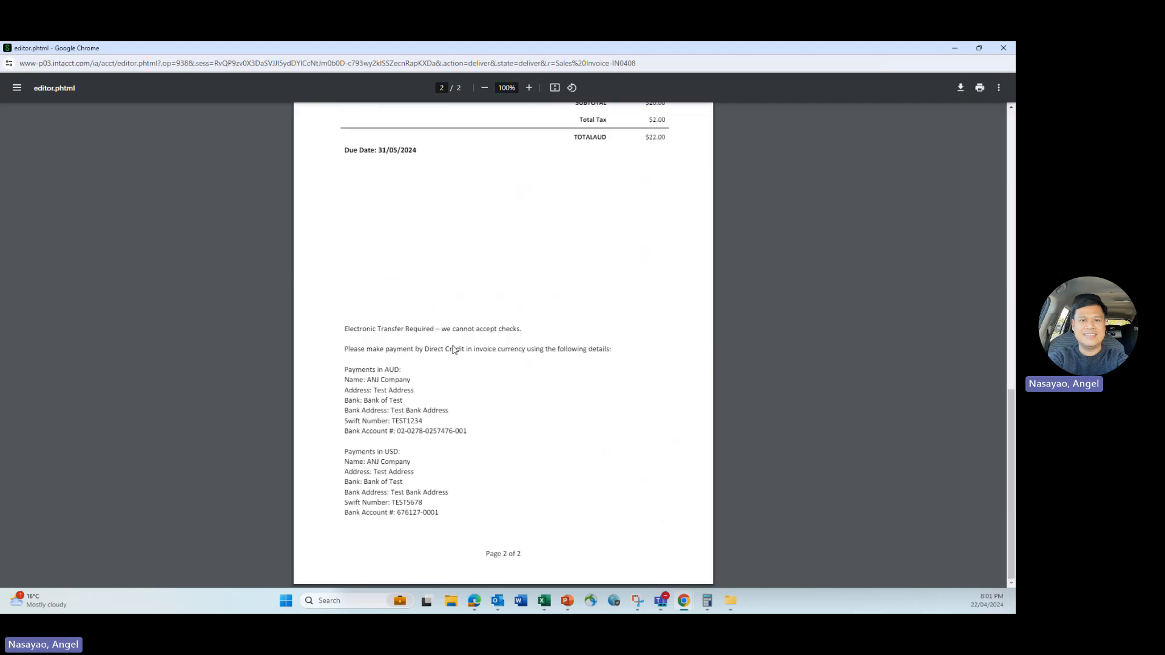